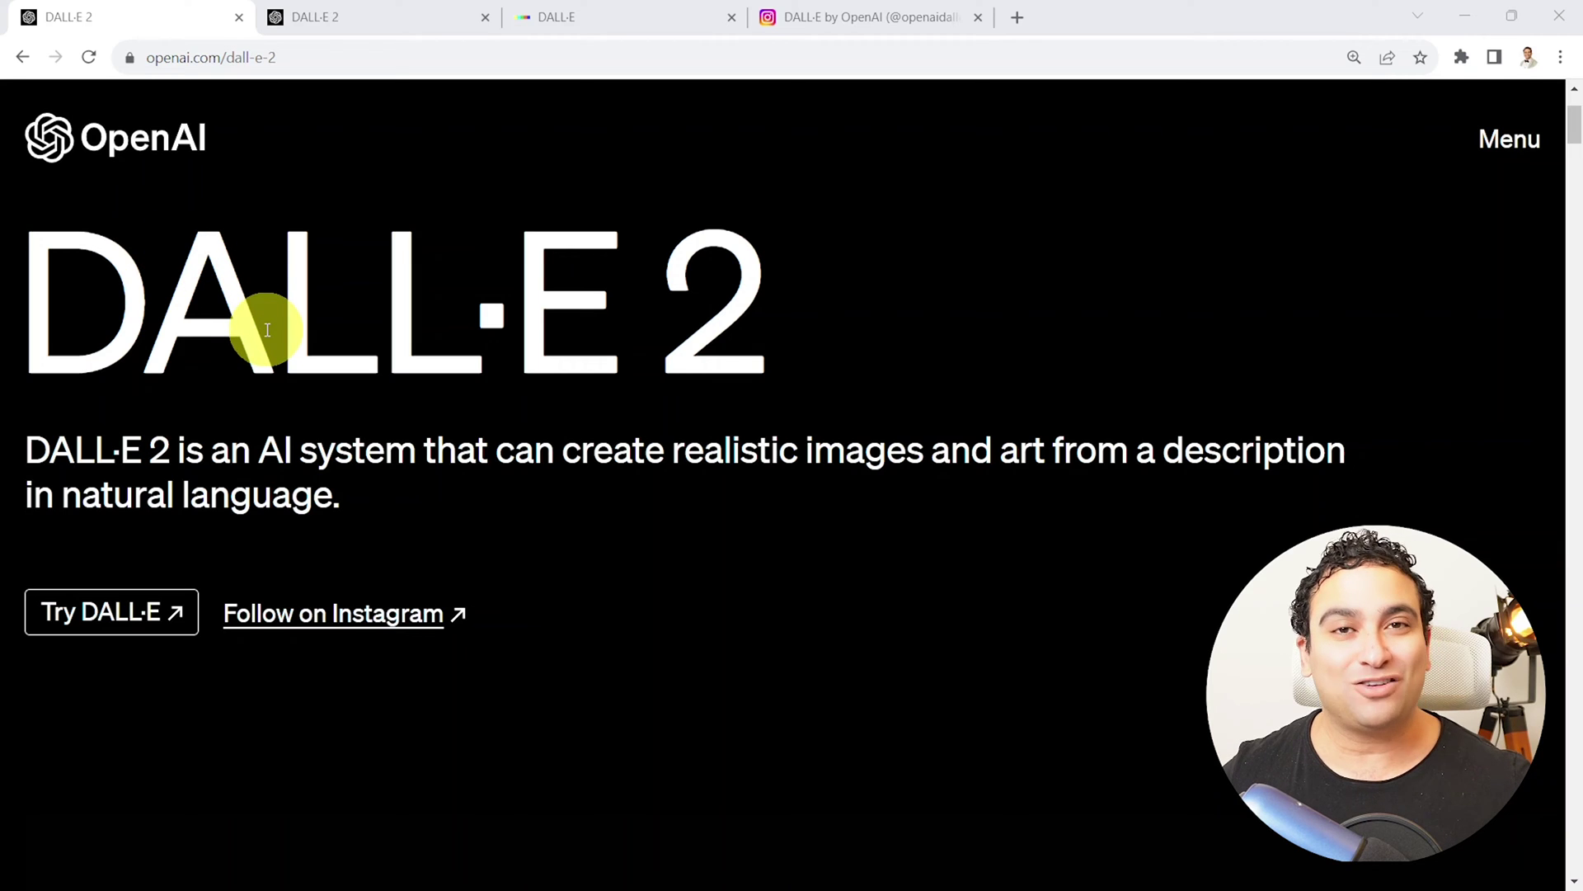
- Open the DALL·E web app at labs.openai.com in a new tab via 'Try DALL·E'
{"action": "left_click", "coordinate": [114, 617]}
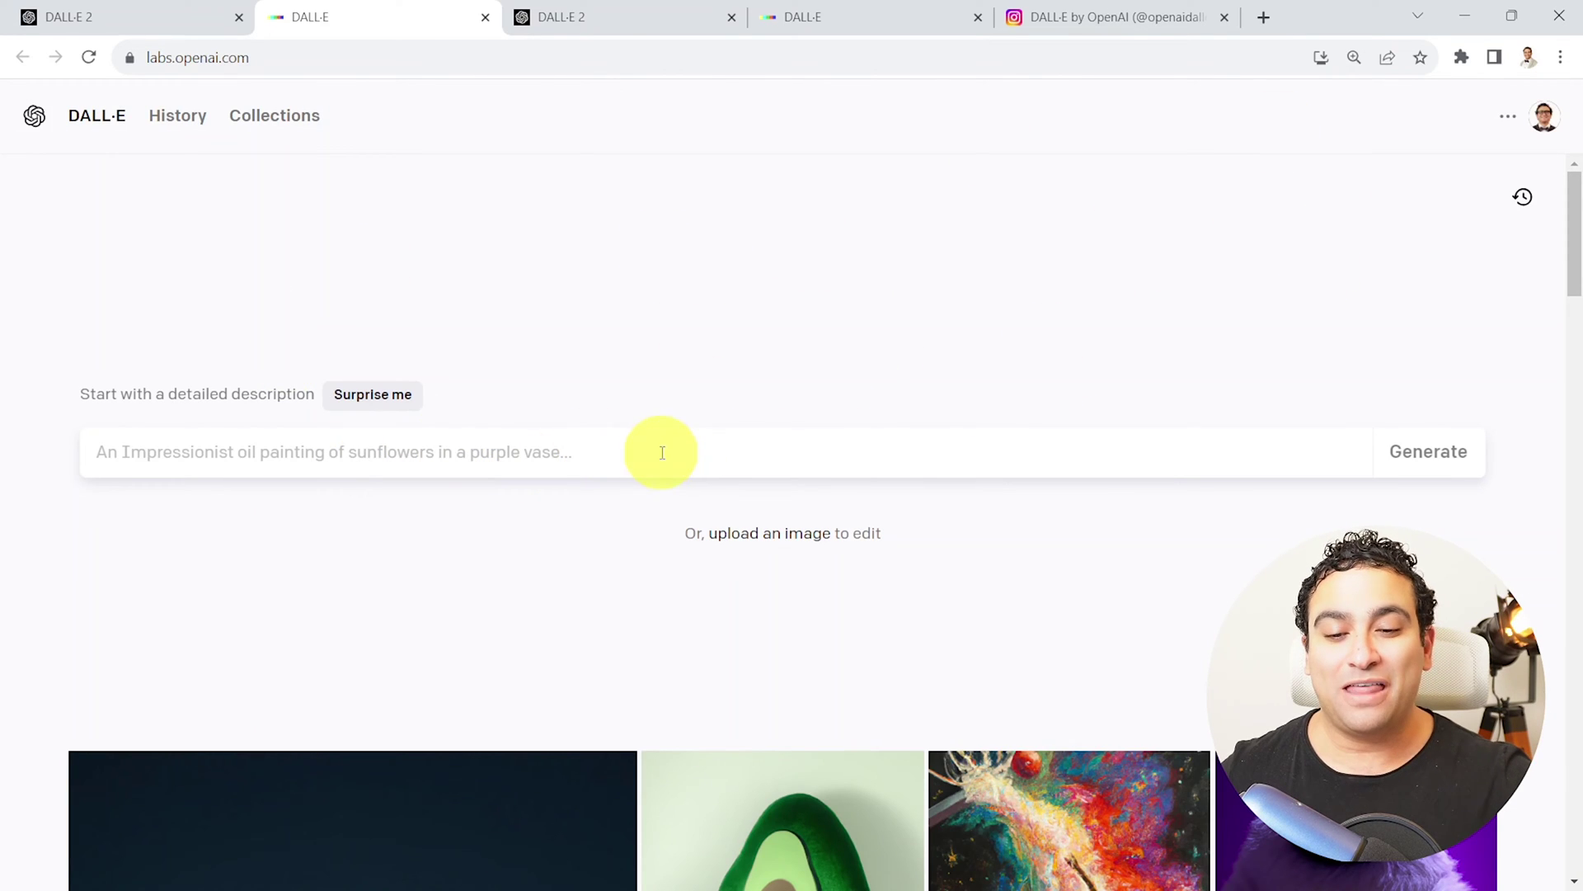
- Generate images from the random prompt 'teddy bears shopping for groceries, one-line drawing'
{"action": "left_click", "coordinate": [369, 401]}
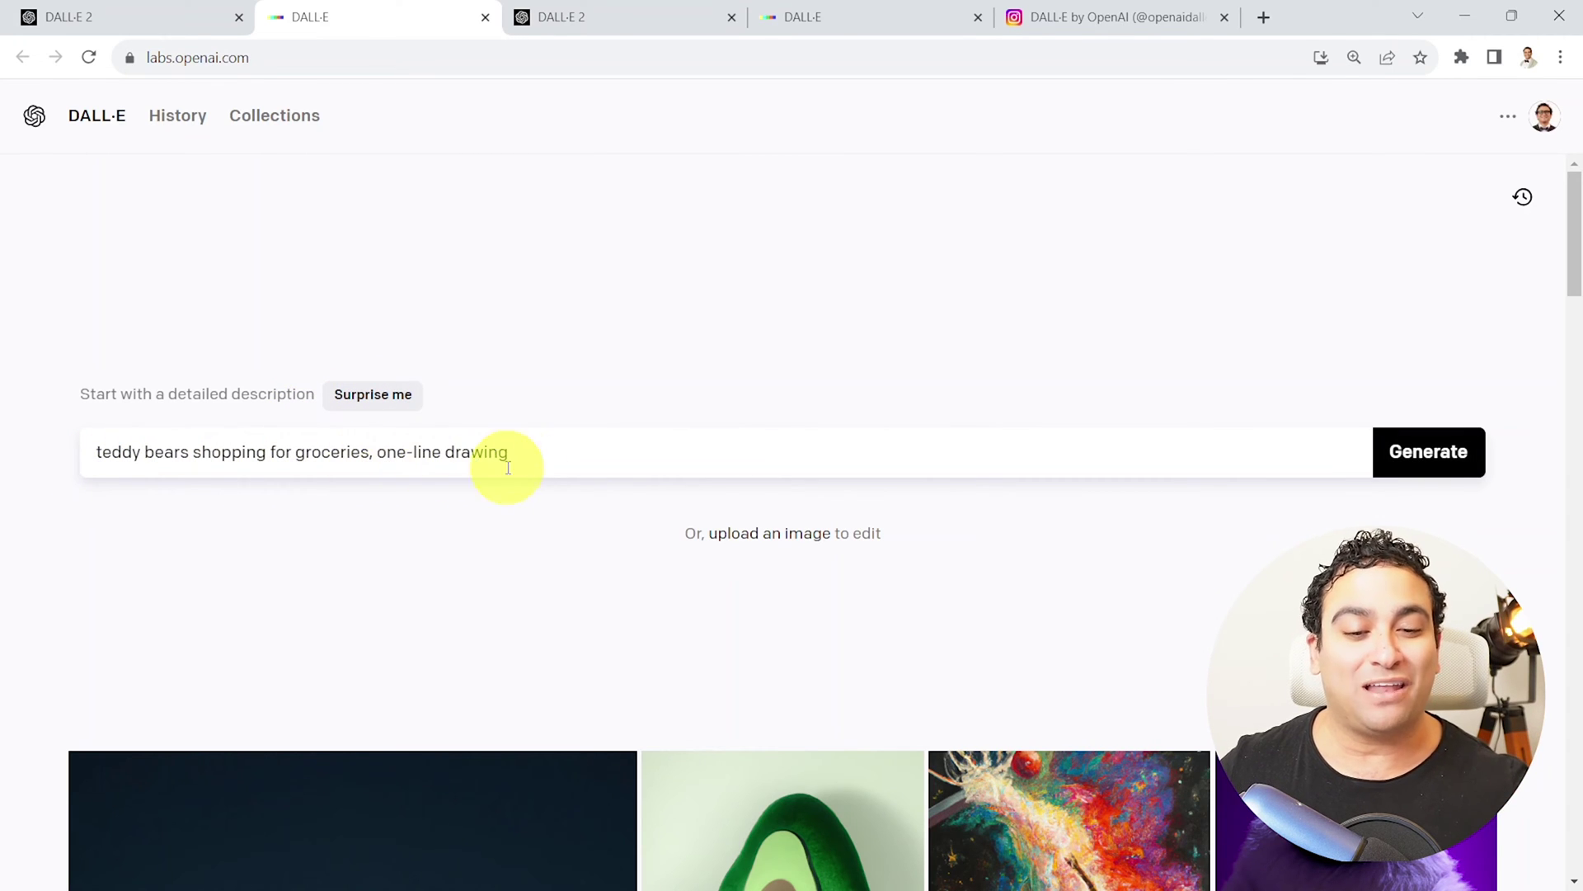
{"action": "left_click", "coordinate": [1431, 452]}
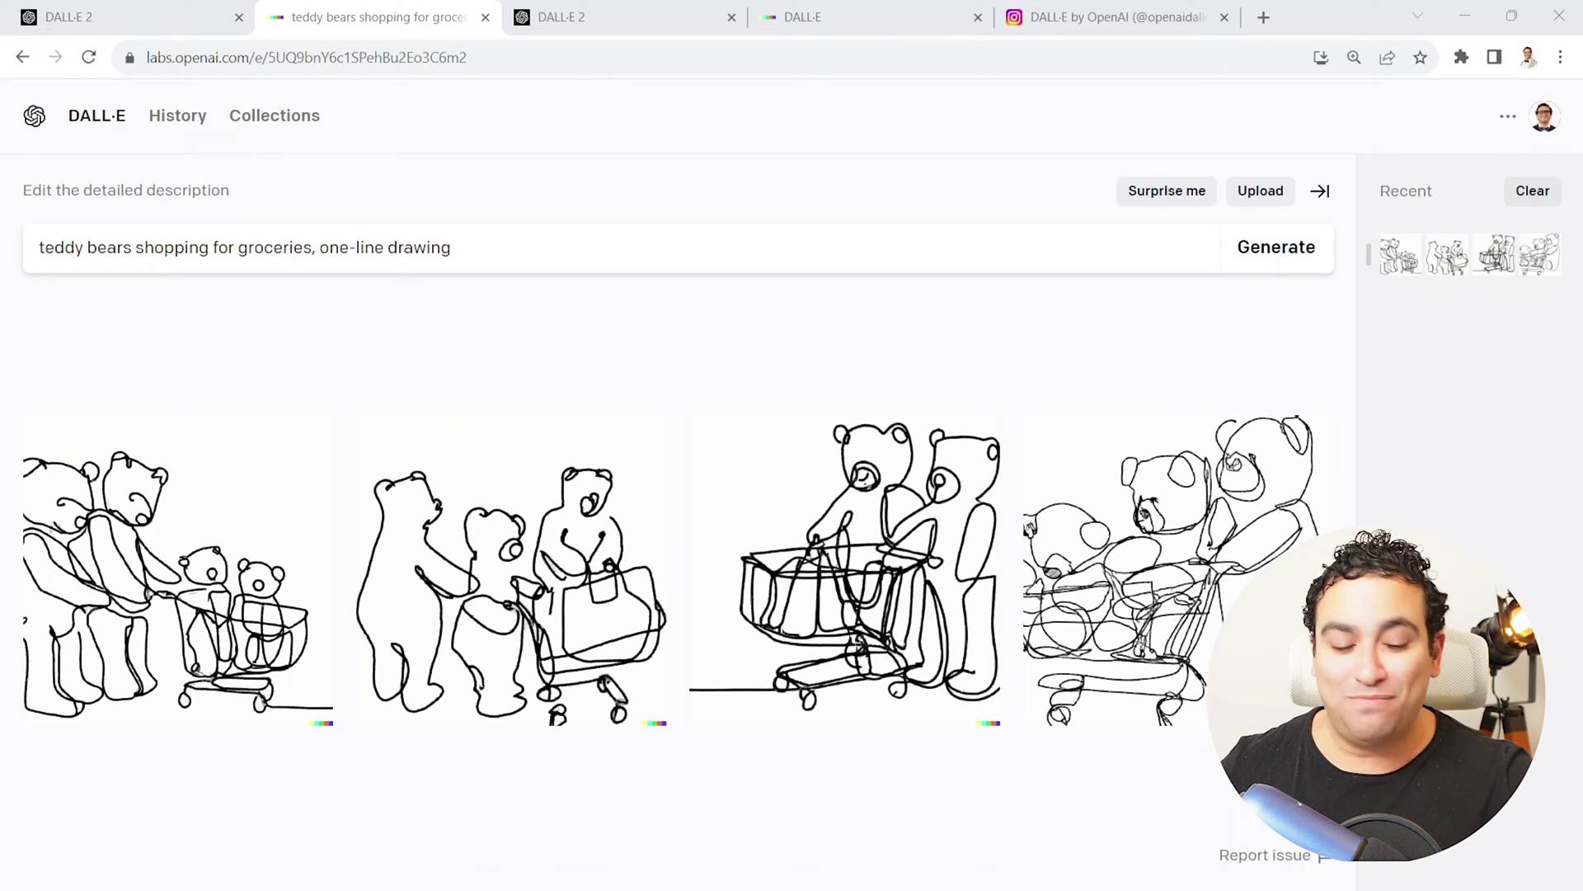
- Replace the prompt with 'A futuristic spaceport bustling with aliens and spaceships' and generate images
{"action": "triple_click", "coordinate": [468, 244]}
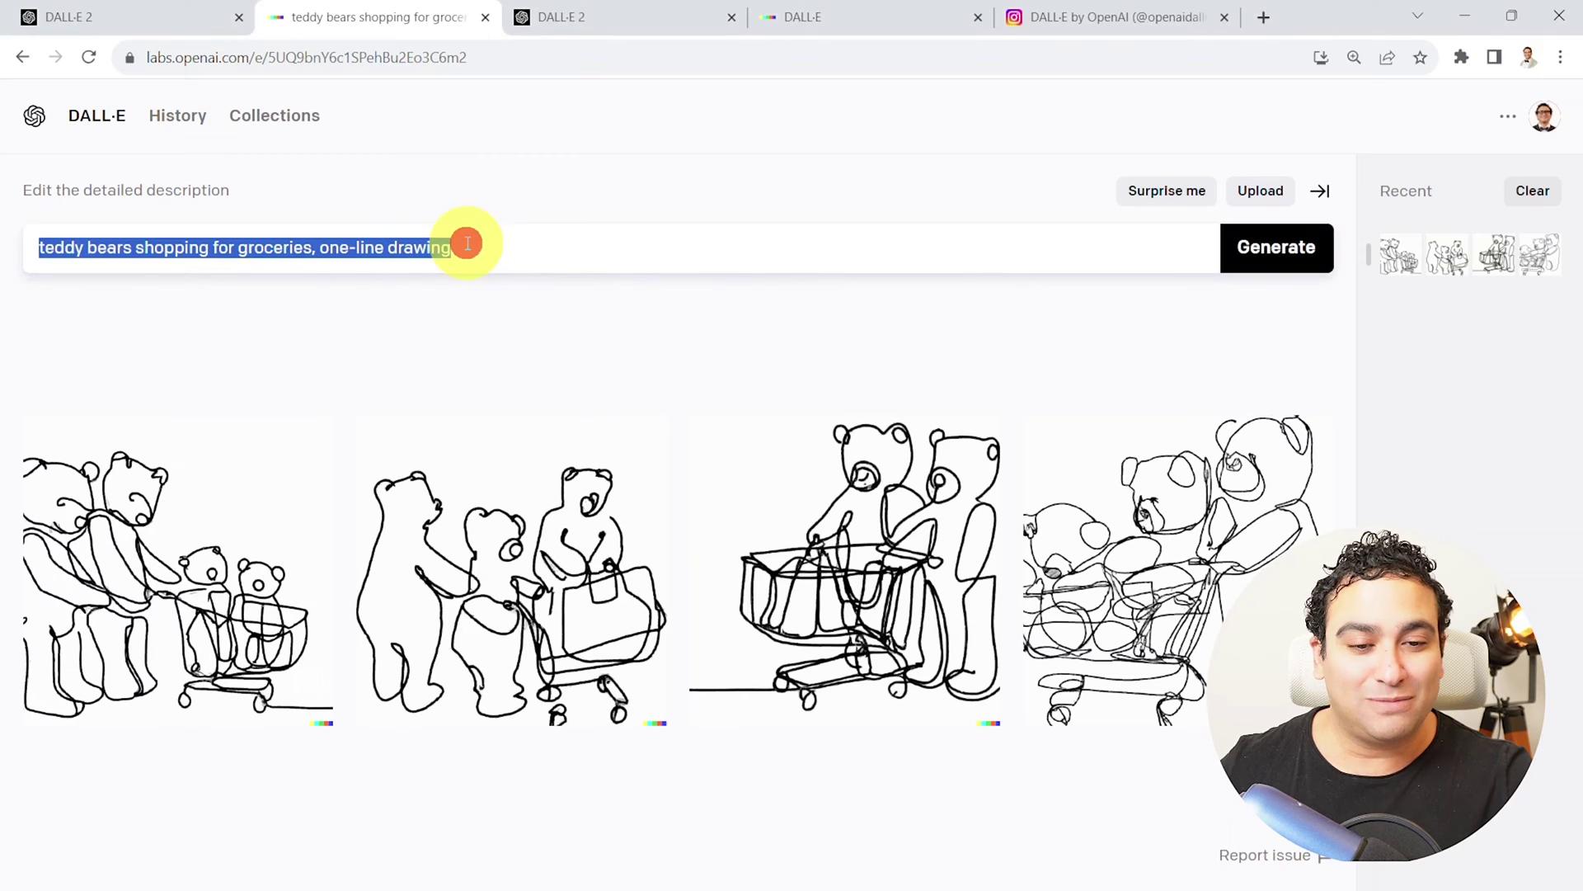
{"action": "key", "text": "BackSpace"}
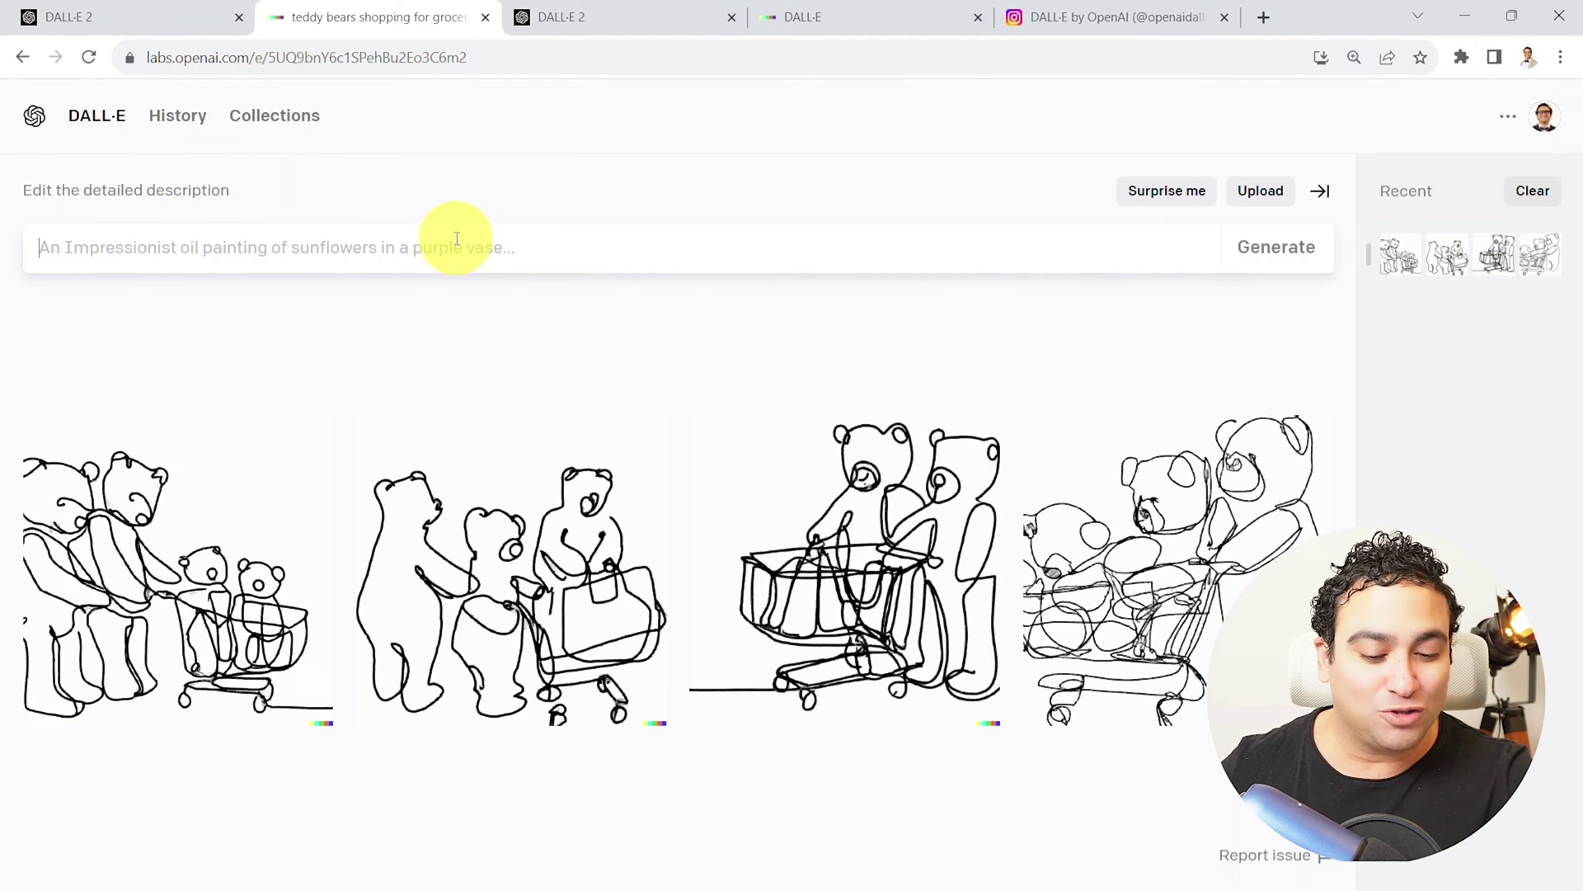
{"action": "type", "text": "A futuristic spaceport bustling with aliens and spaceships"}
{"action": "left_click", "coordinate": [43, 247]}
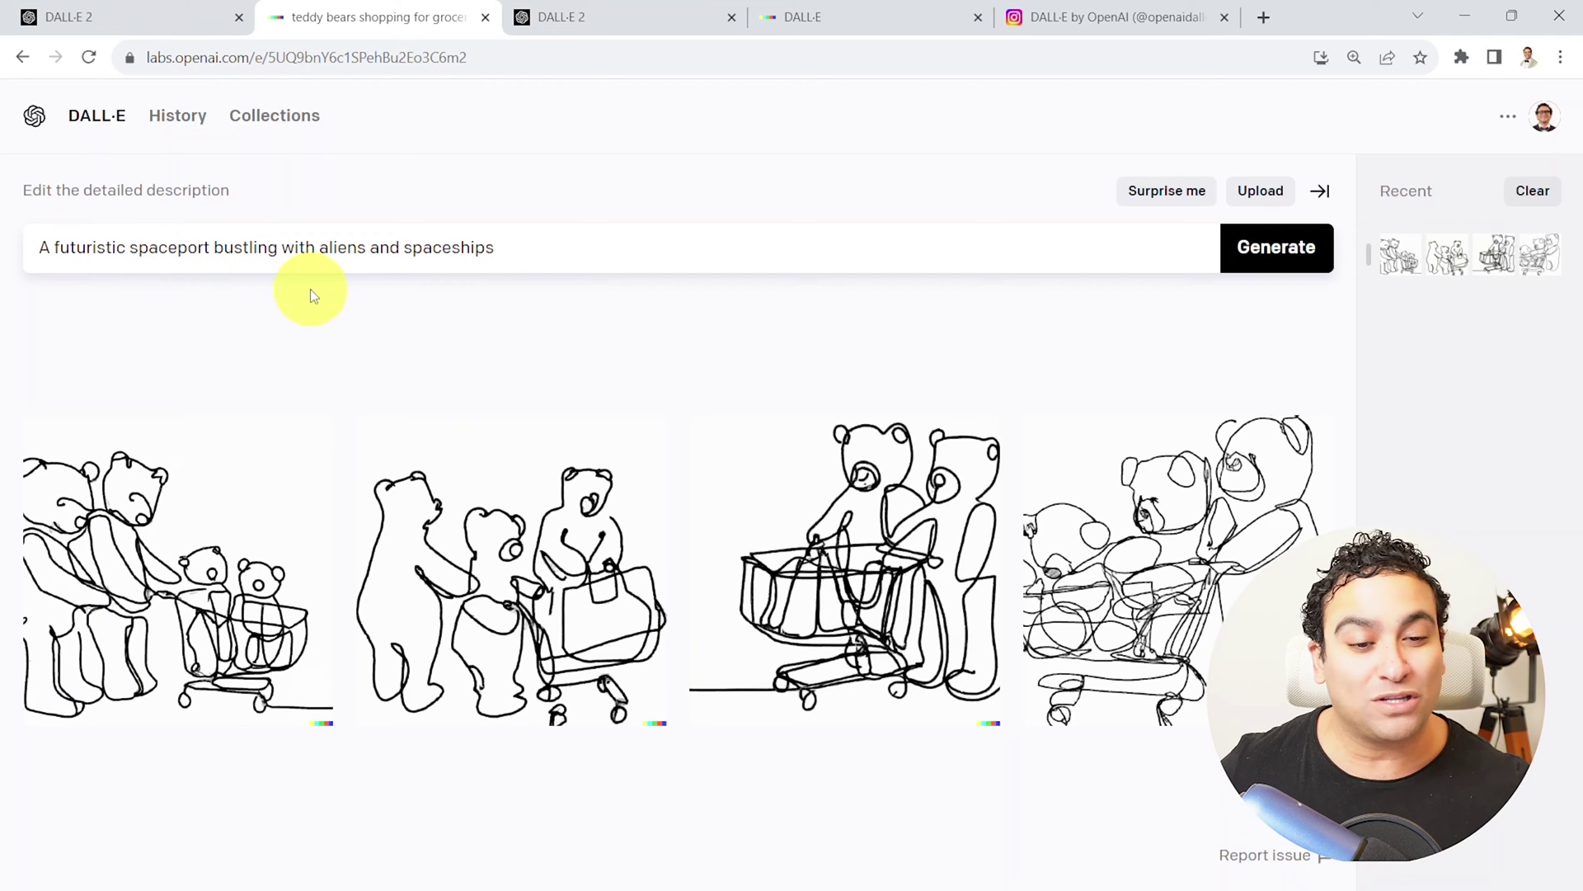
{"action": "left_click", "coordinate": [1258, 246]}
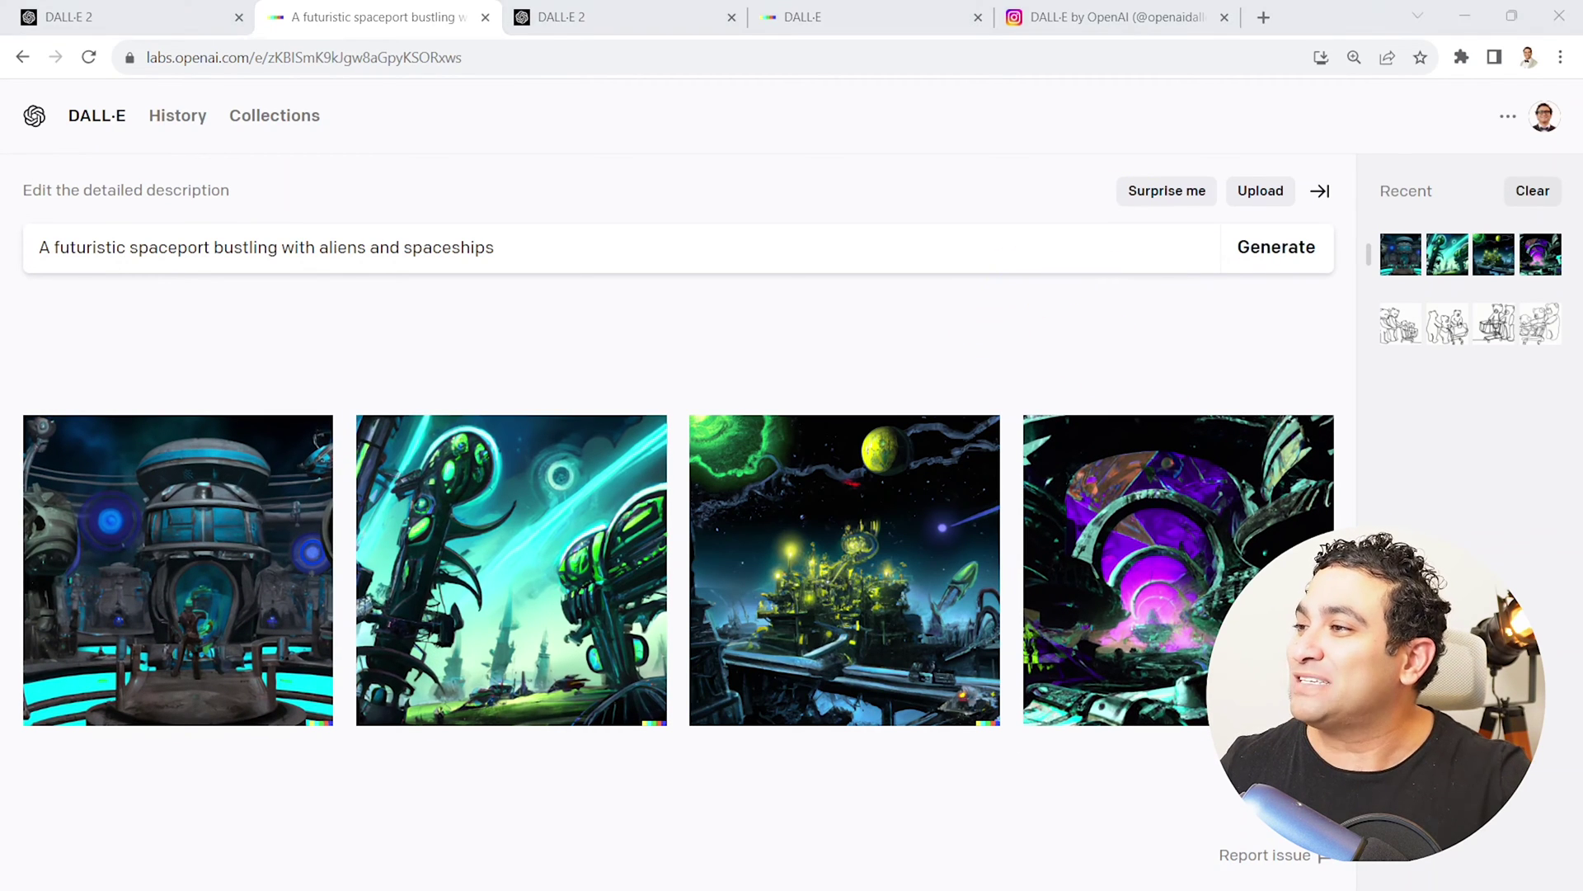
- Generate from 'A fantastical underwater kingdom with mermaids, colorful corals, and sea creatures' without the stray bullet
{"action": "triple_click", "coordinate": [567, 262]}
{"action": "type", "text": "A fantastical underwater kingdom with mermaids, colorful corals, and sea creatures"}
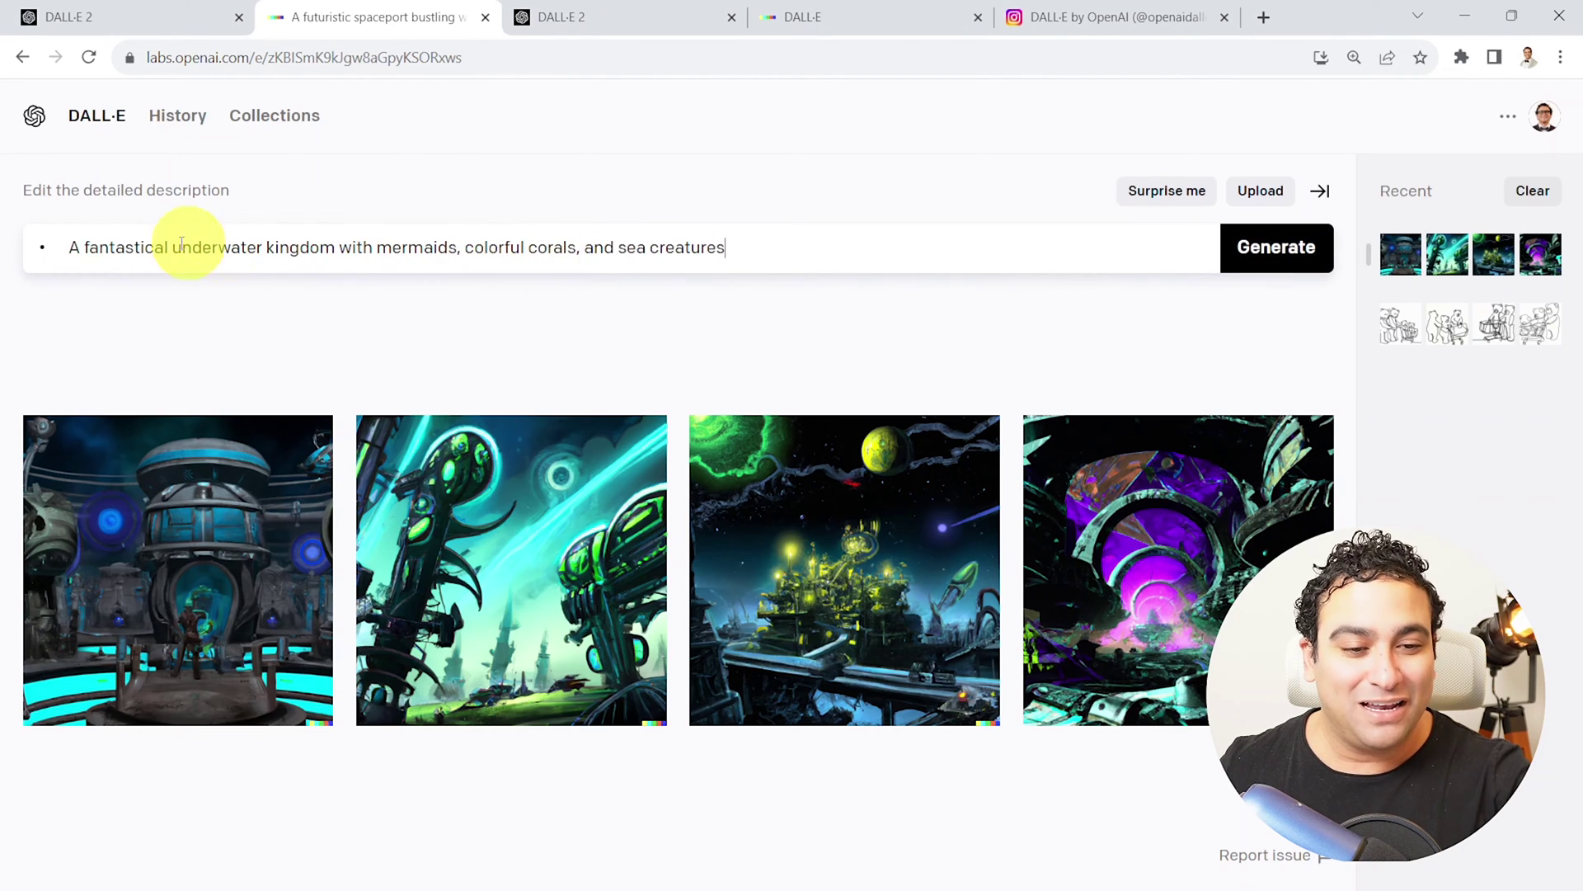
{"action": "left_click", "coordinate": [61, 247]}
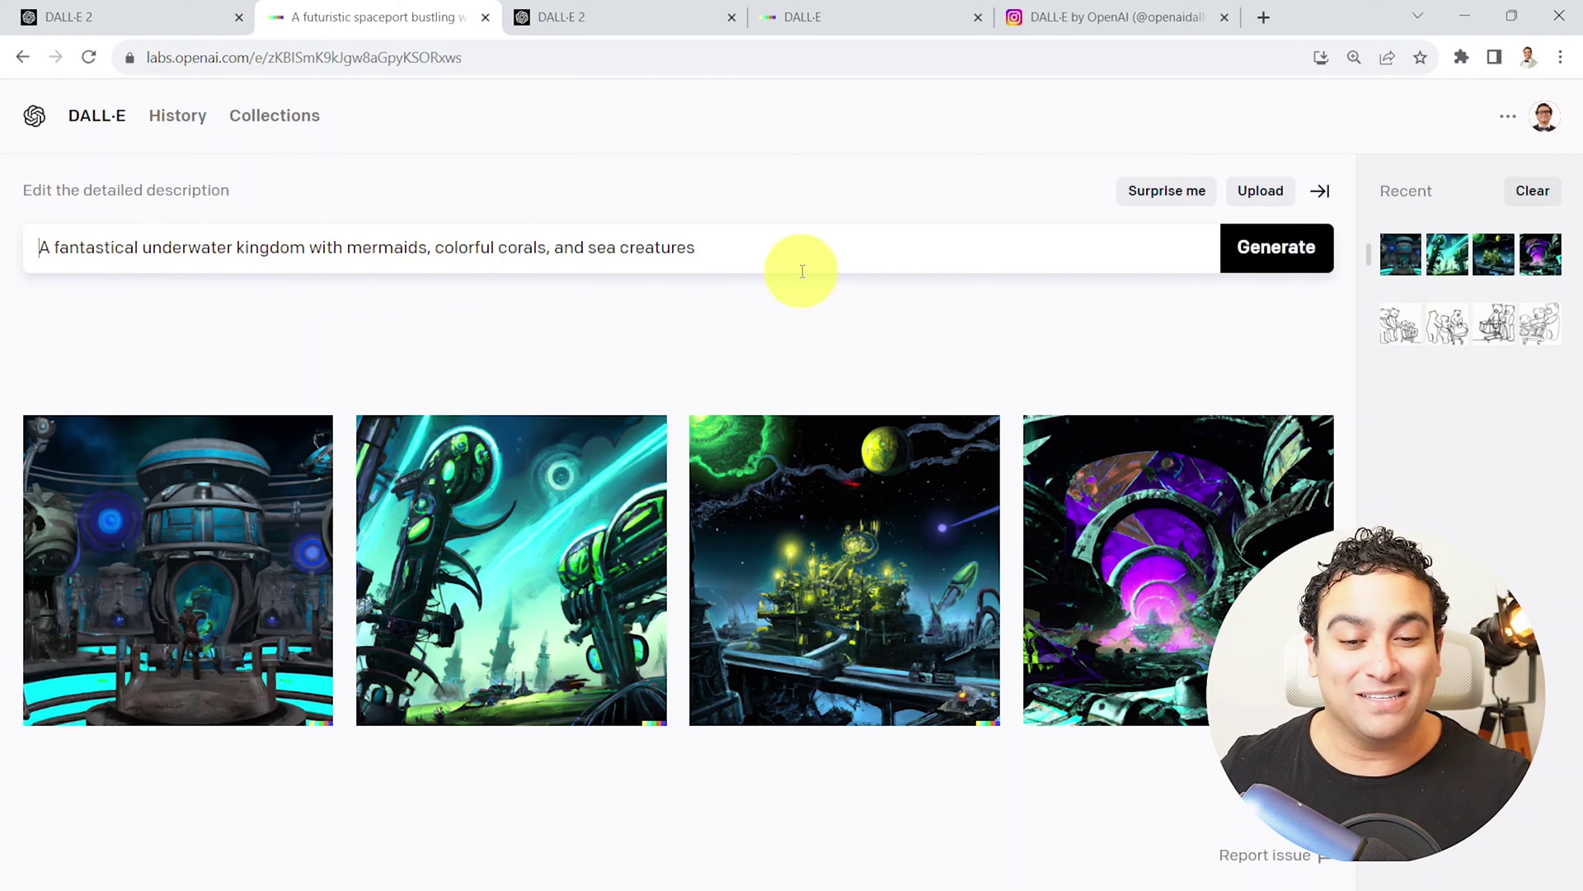
{"action": "key", "text": "Return"}
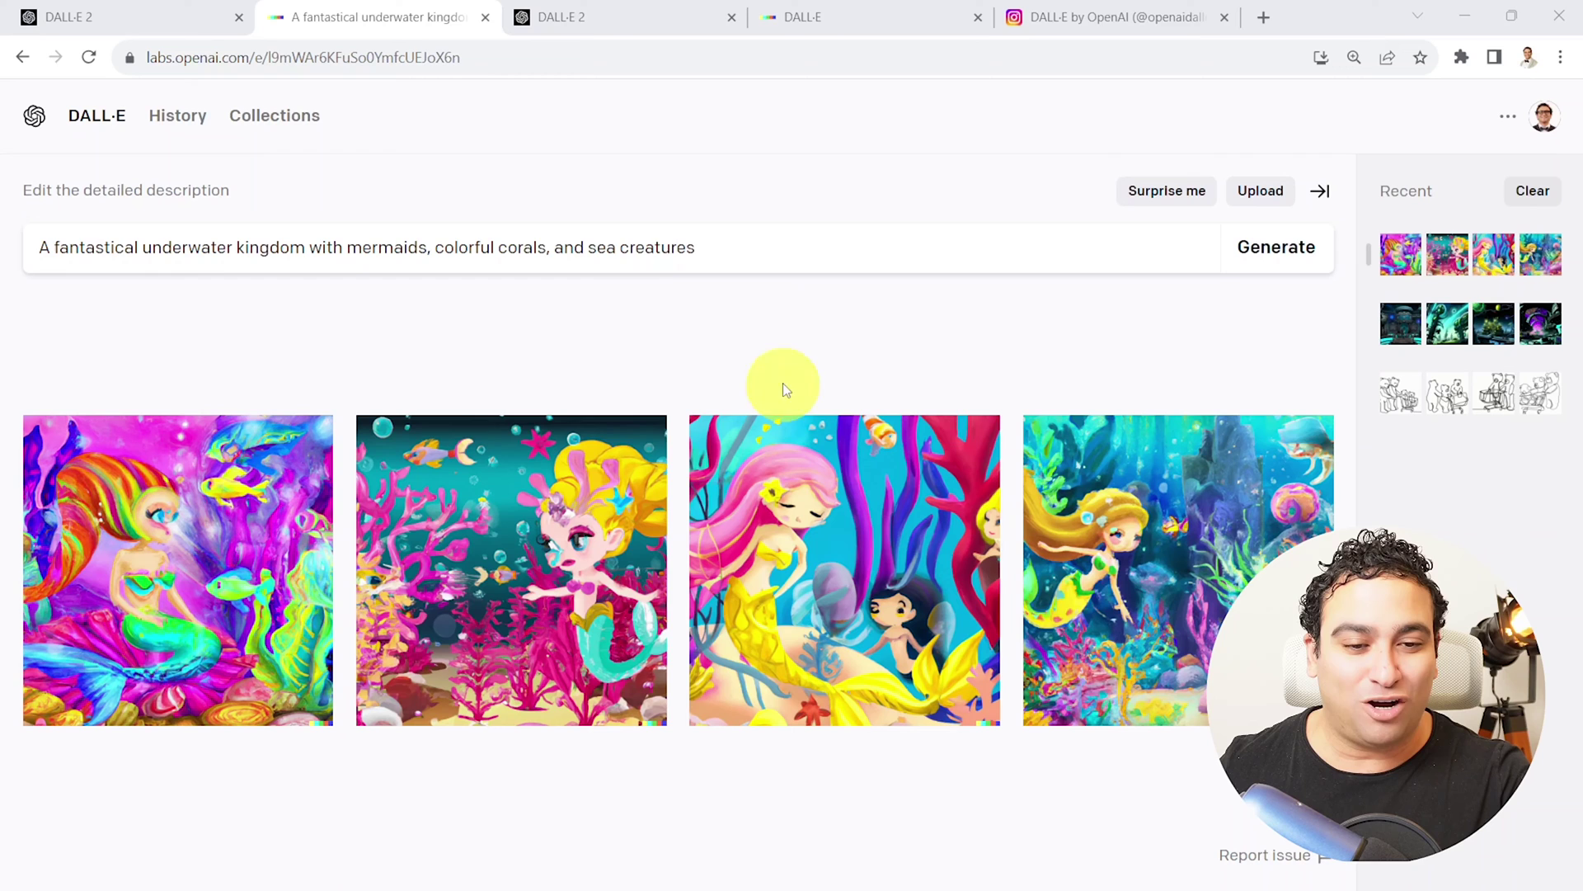
- Replace the prompt with 'A cat riding a motorcycle on the moon' and generate
{"action": "left_click", "coordinate": [636, 249]}
{"action": "type", "text": "A cat riding a motorcycle on the moon"}
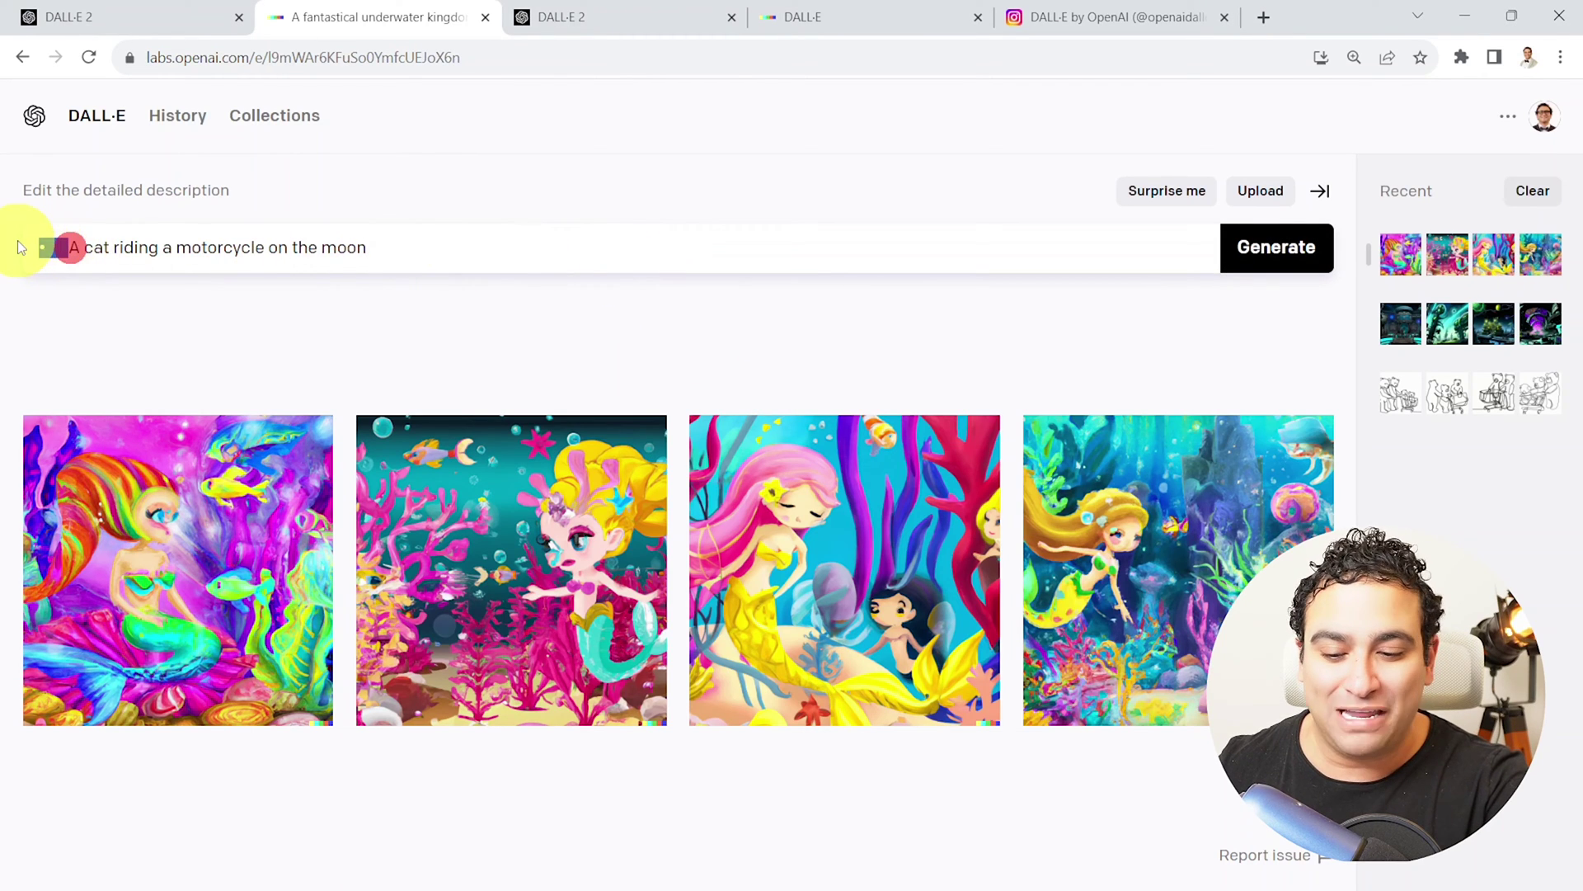
{"action": "key", "text": "Return"}
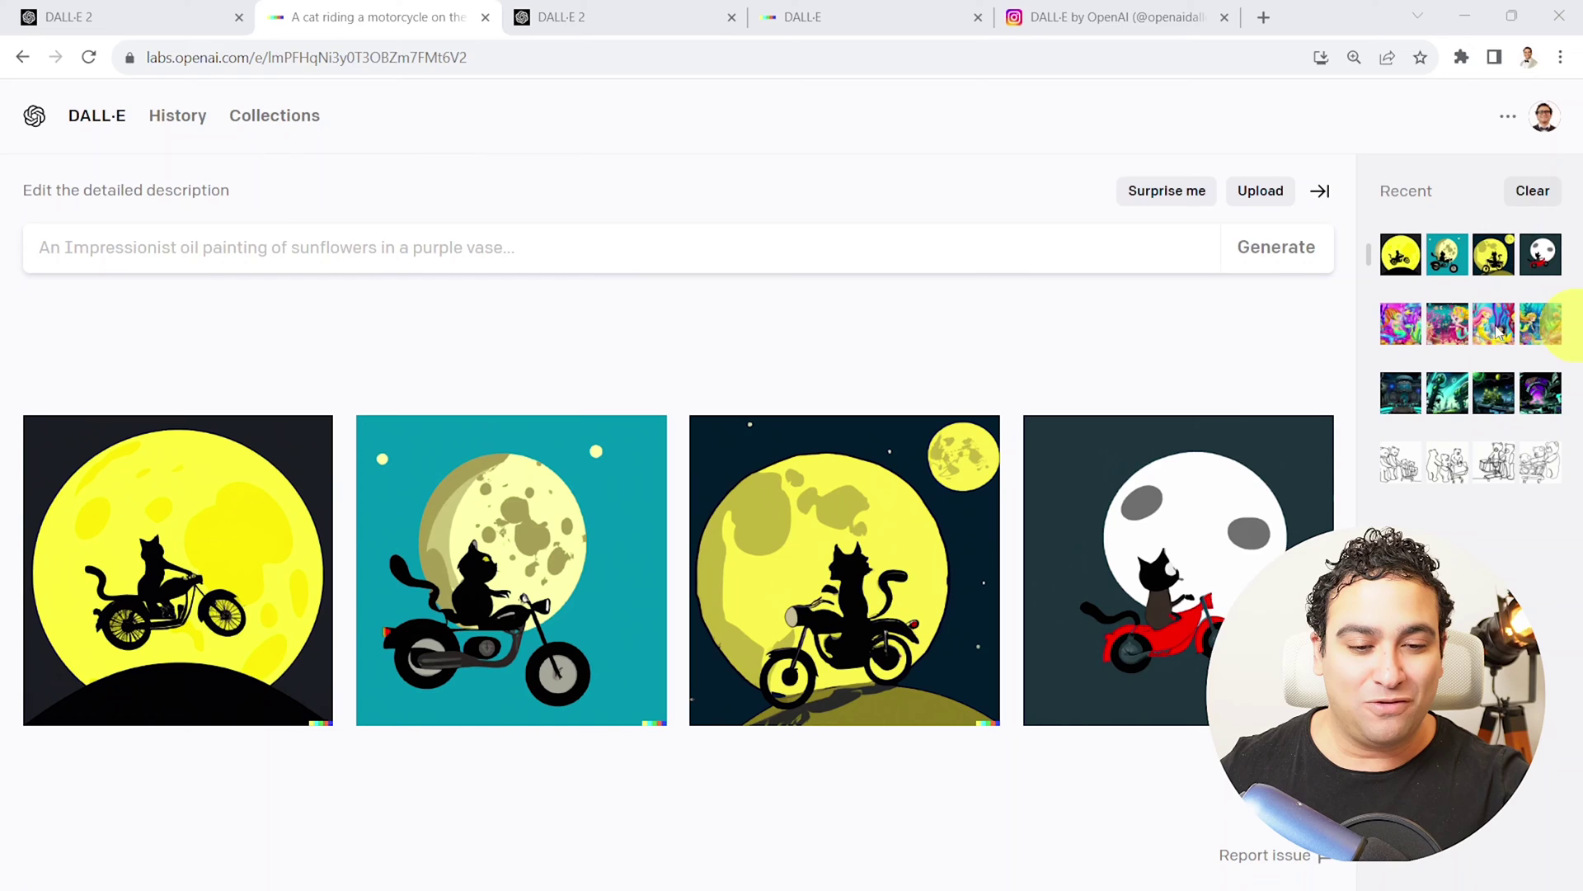
- Enter the Dubai skyline Burj Khalifa at dawn prompt, minus its leading bullet, and generate paintings
{"action": "left_click", "coordinate": [347, 249]}
{"action": "type", "text": "• Beautiful painting of dubai skyline showing burj khalifa at dawn"}
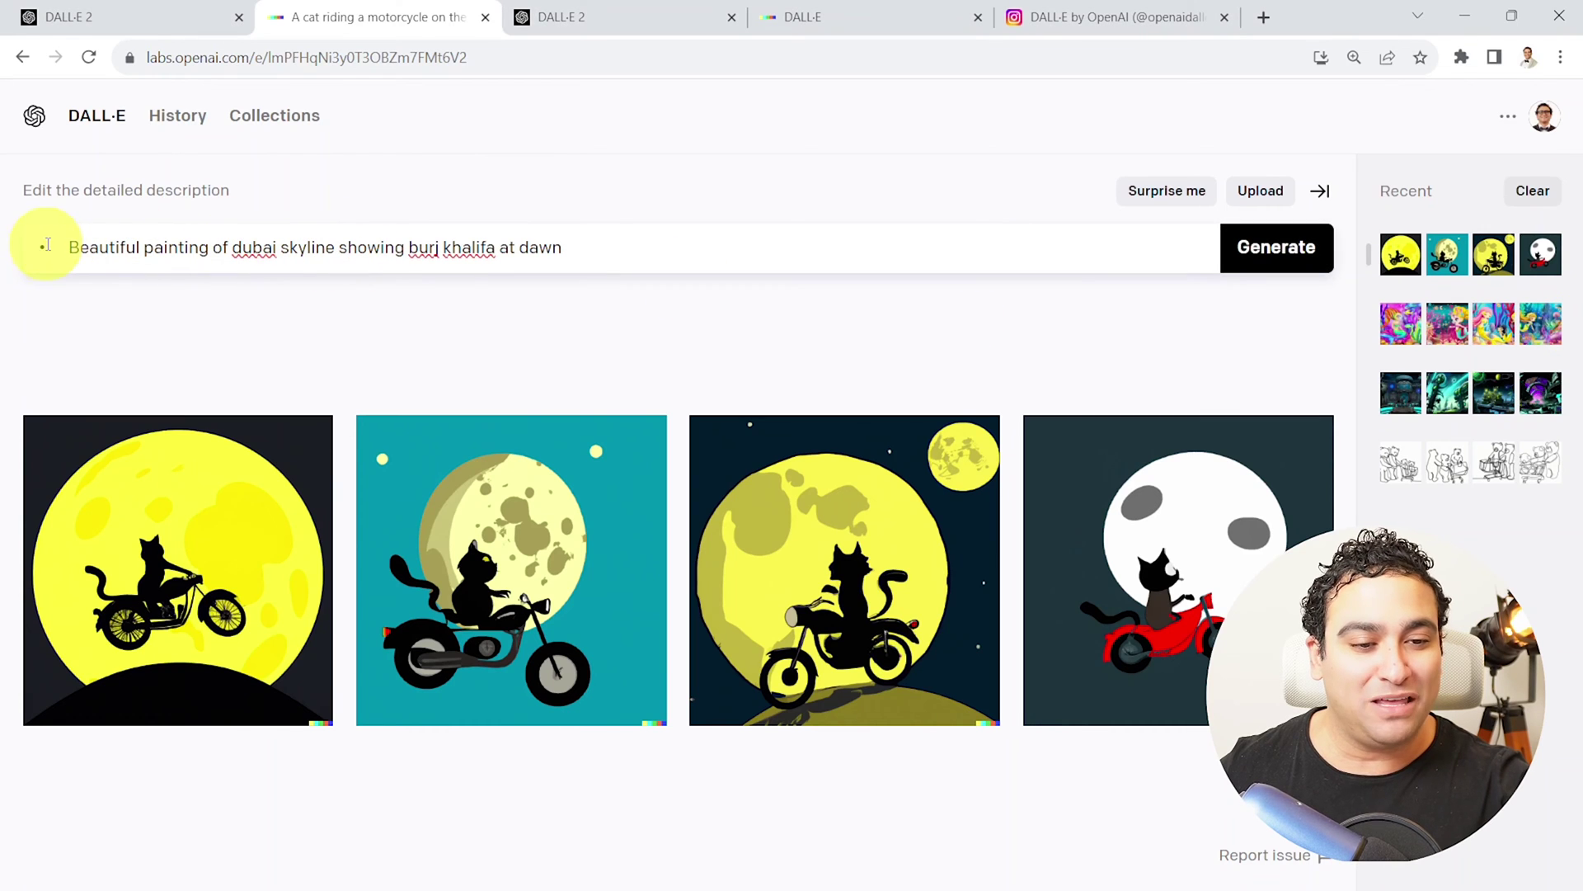
{"action": "left_click_drag", "start_coordinate": [66, 247], "coordinate": [3, 247]}
{"action": "key", "text": "BackSpace"}
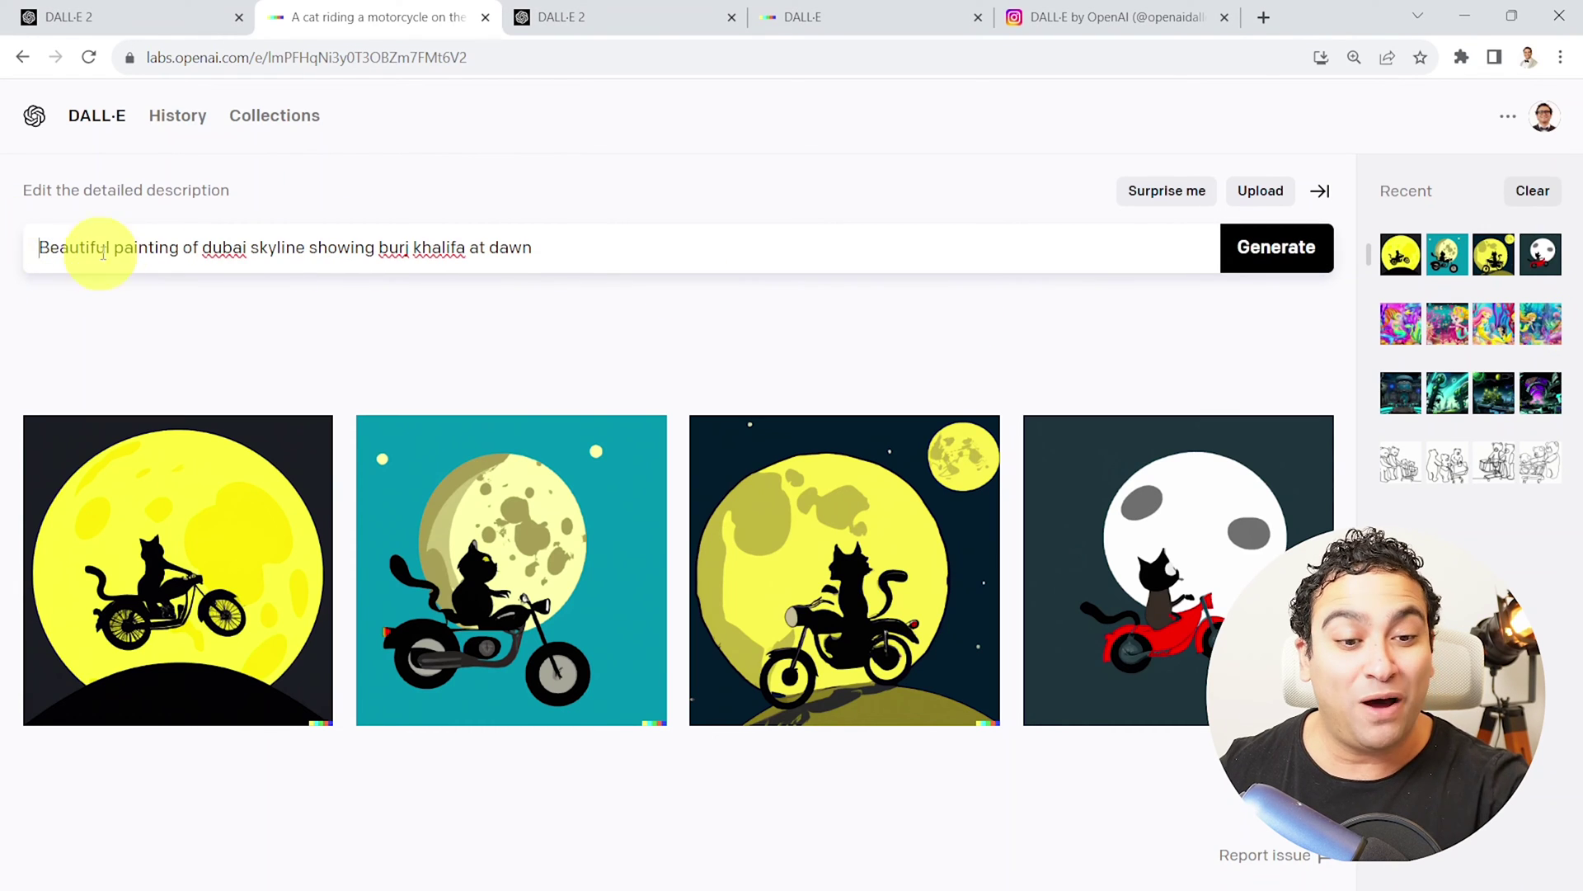
{"action": "left_click", "coordinate": [577, 244]}
{"action": "left_click", "coordinate": [1262, 257]}
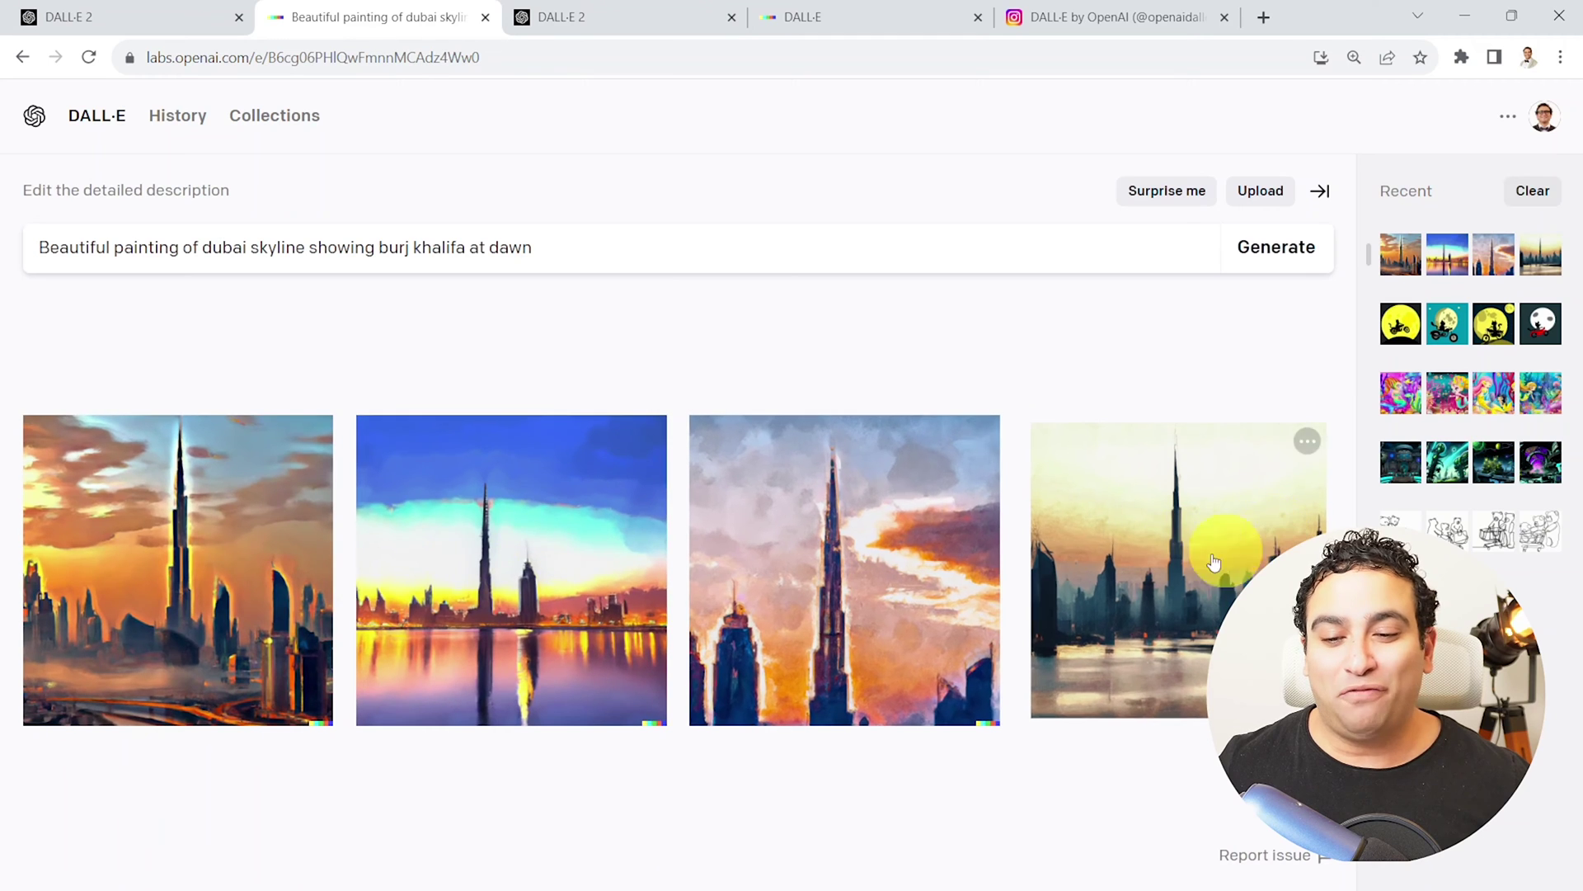
- Open the first Dubai skyline painting in the editor with the Add generation frame tool
{"action": "left_click", "coordinate": [145, 581]}
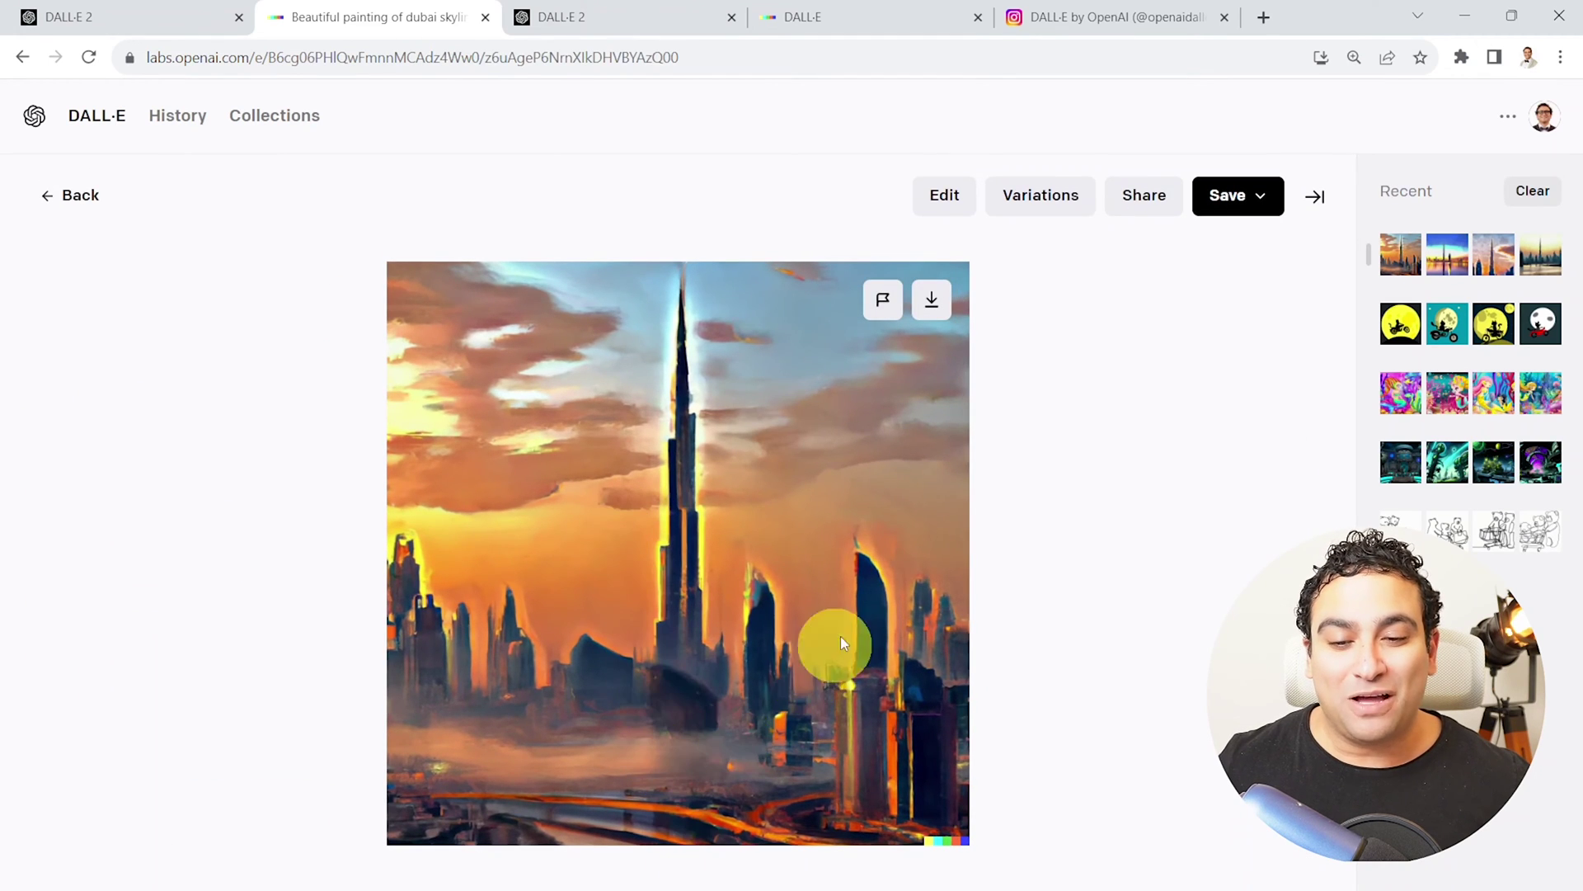
{"action": "left_click", "coordinate": [945, 196]}
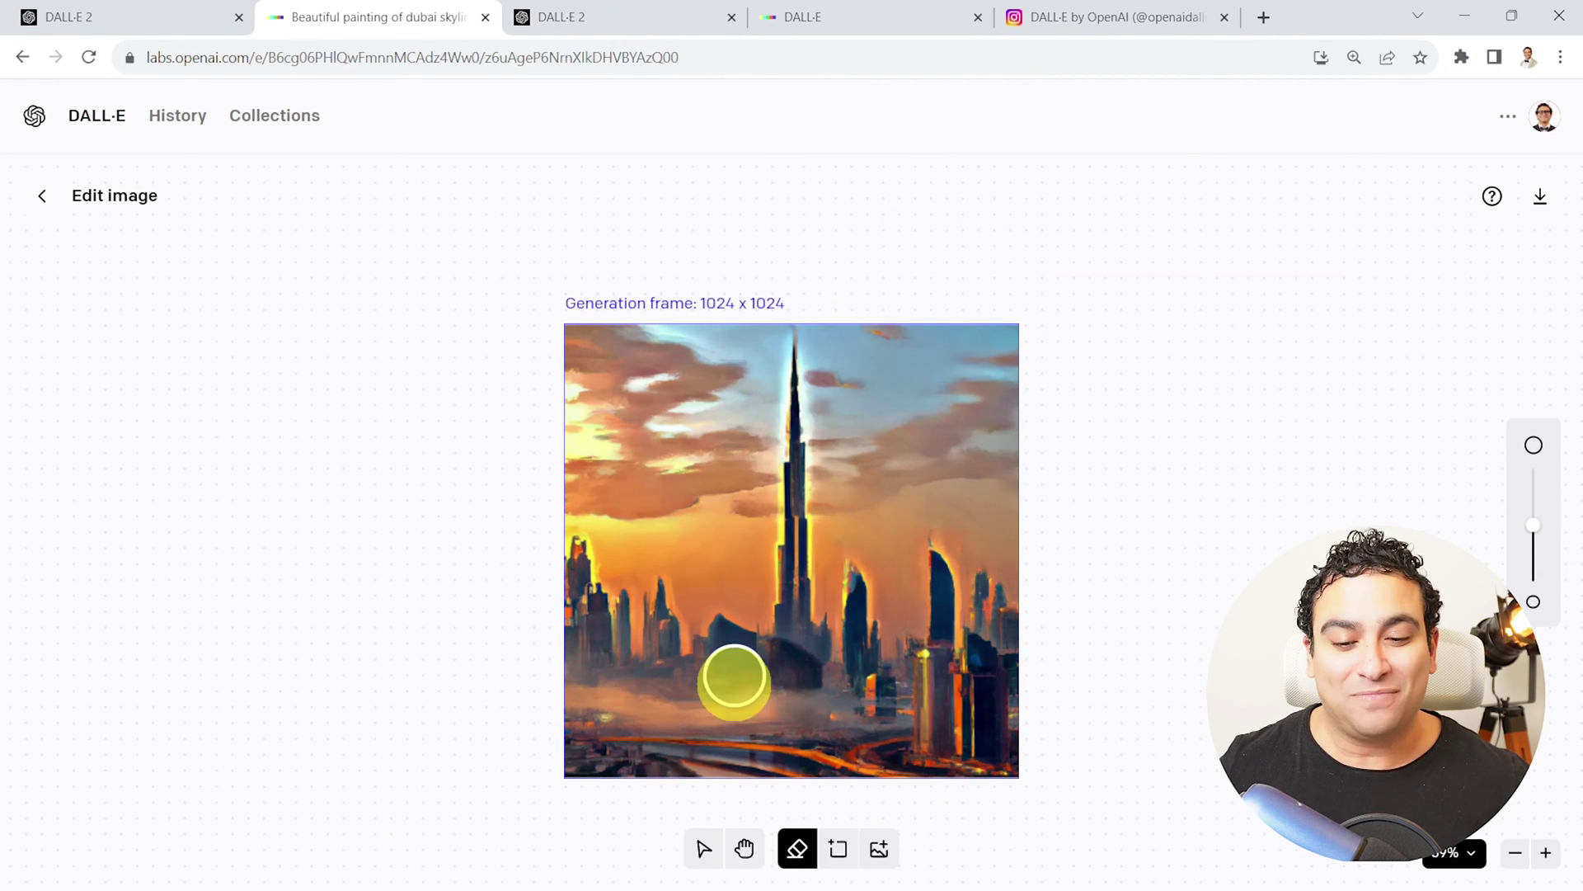
{"action": "left_click", "coordinate": [835, 850]}
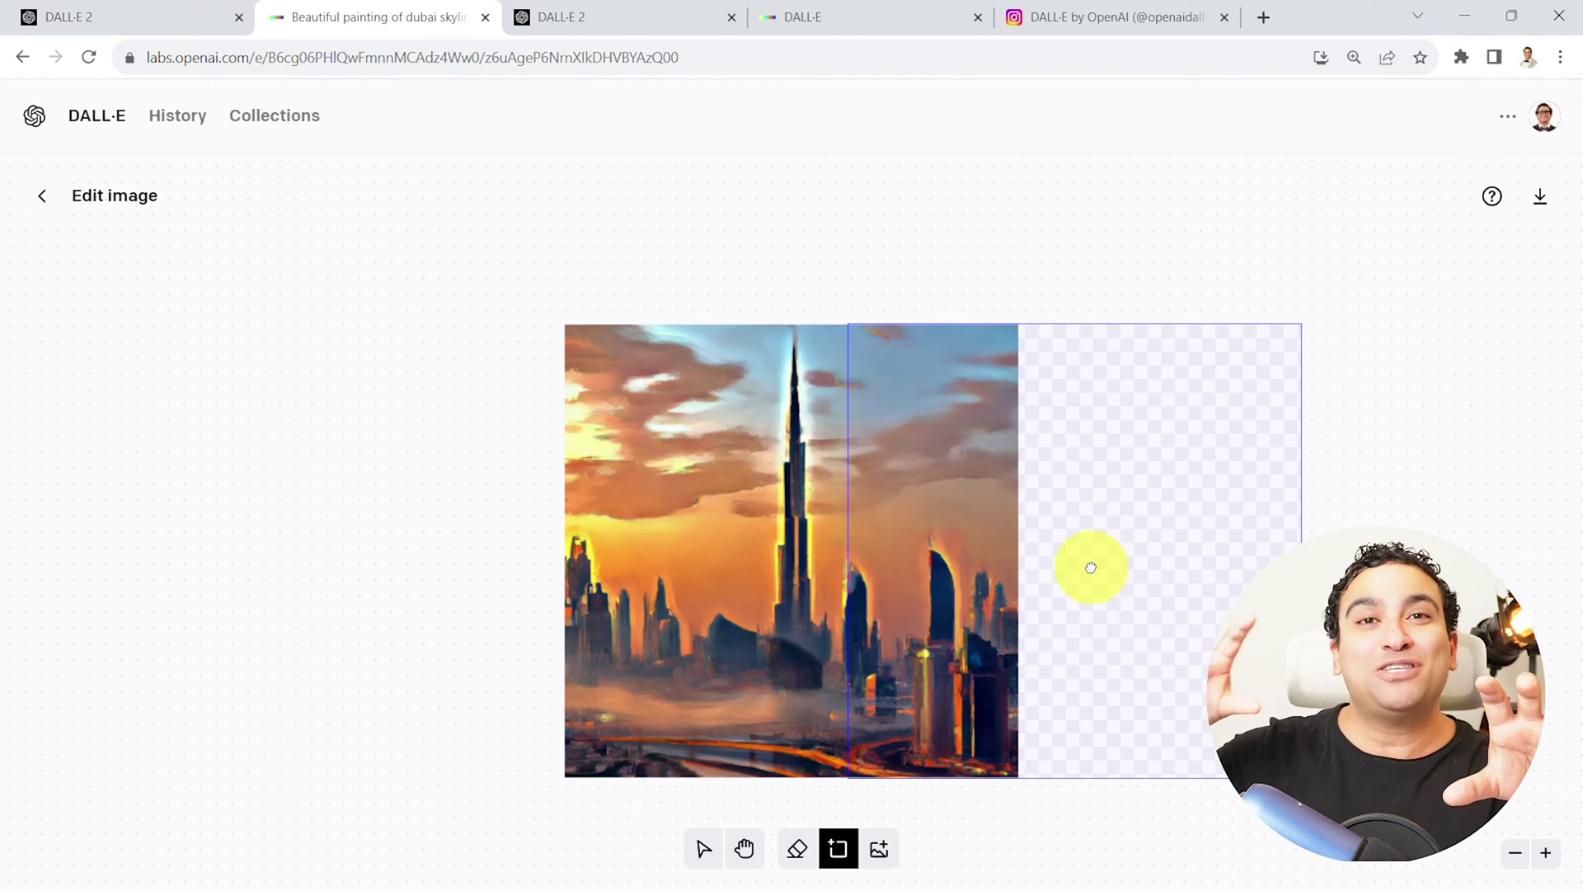
- Shift the frame further right and outpaint it with the pyramids of Giza at dawn prompt
{"action": "mouse_move", "coordinate": [1091, 566]}
{"action": "left_mouse_down"}
{"action": "mouse_move", "coordinate": [1117, 552]}
{"action": "mouse_move", "coordinate": [1100, 573]}
{"action": "mouse_move", "coordinate": [1125, 573]}
{"action": "left_mouse_up"}
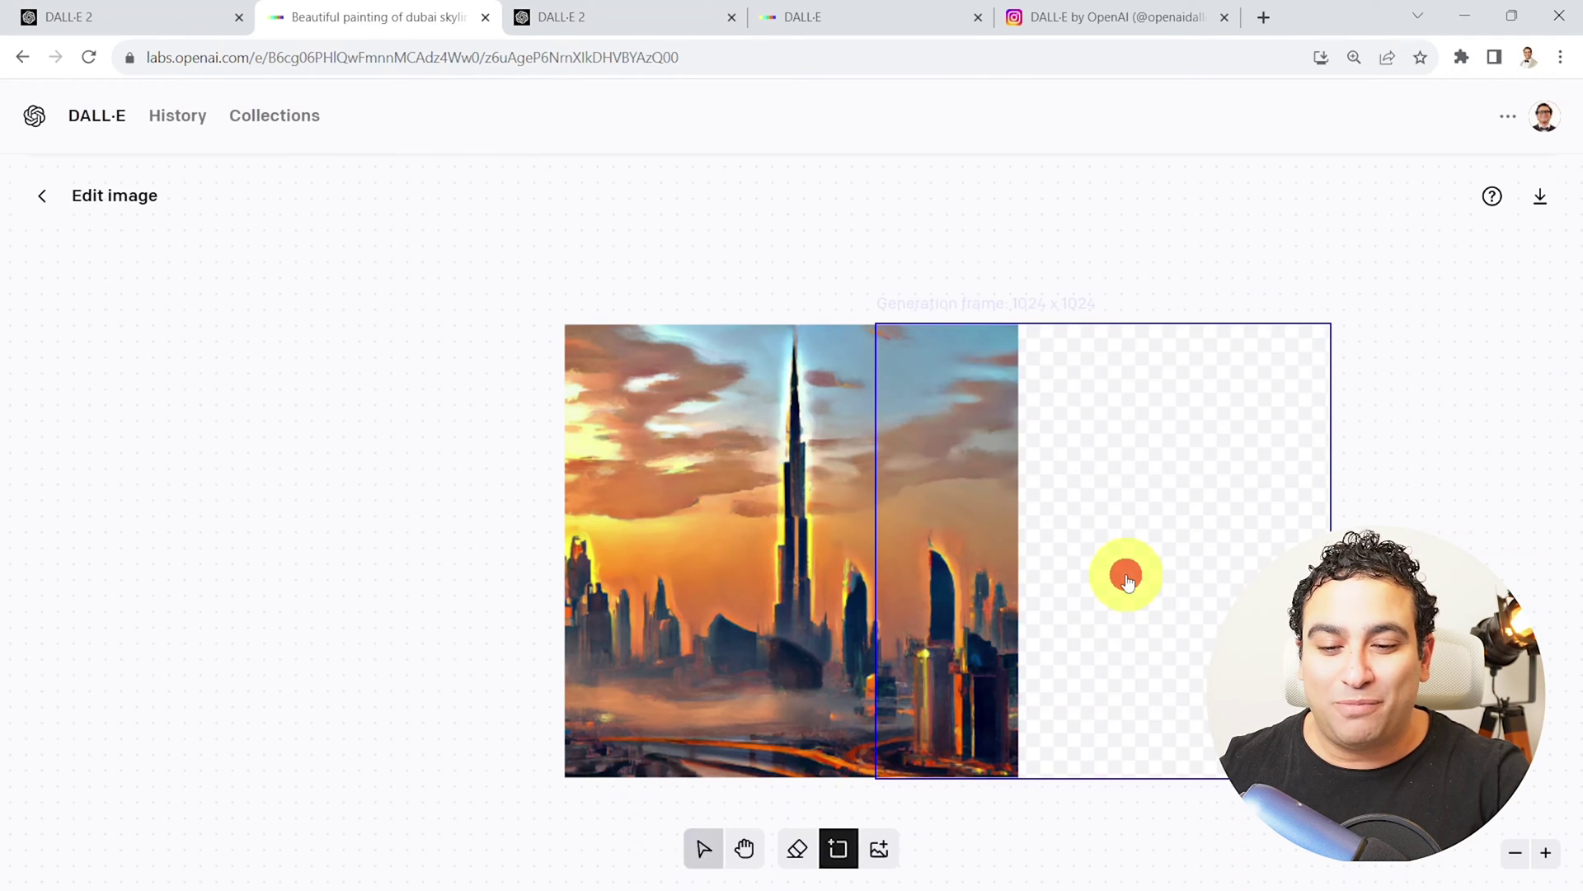
{"action": "triple_click", "coordinate": [511, 258]}
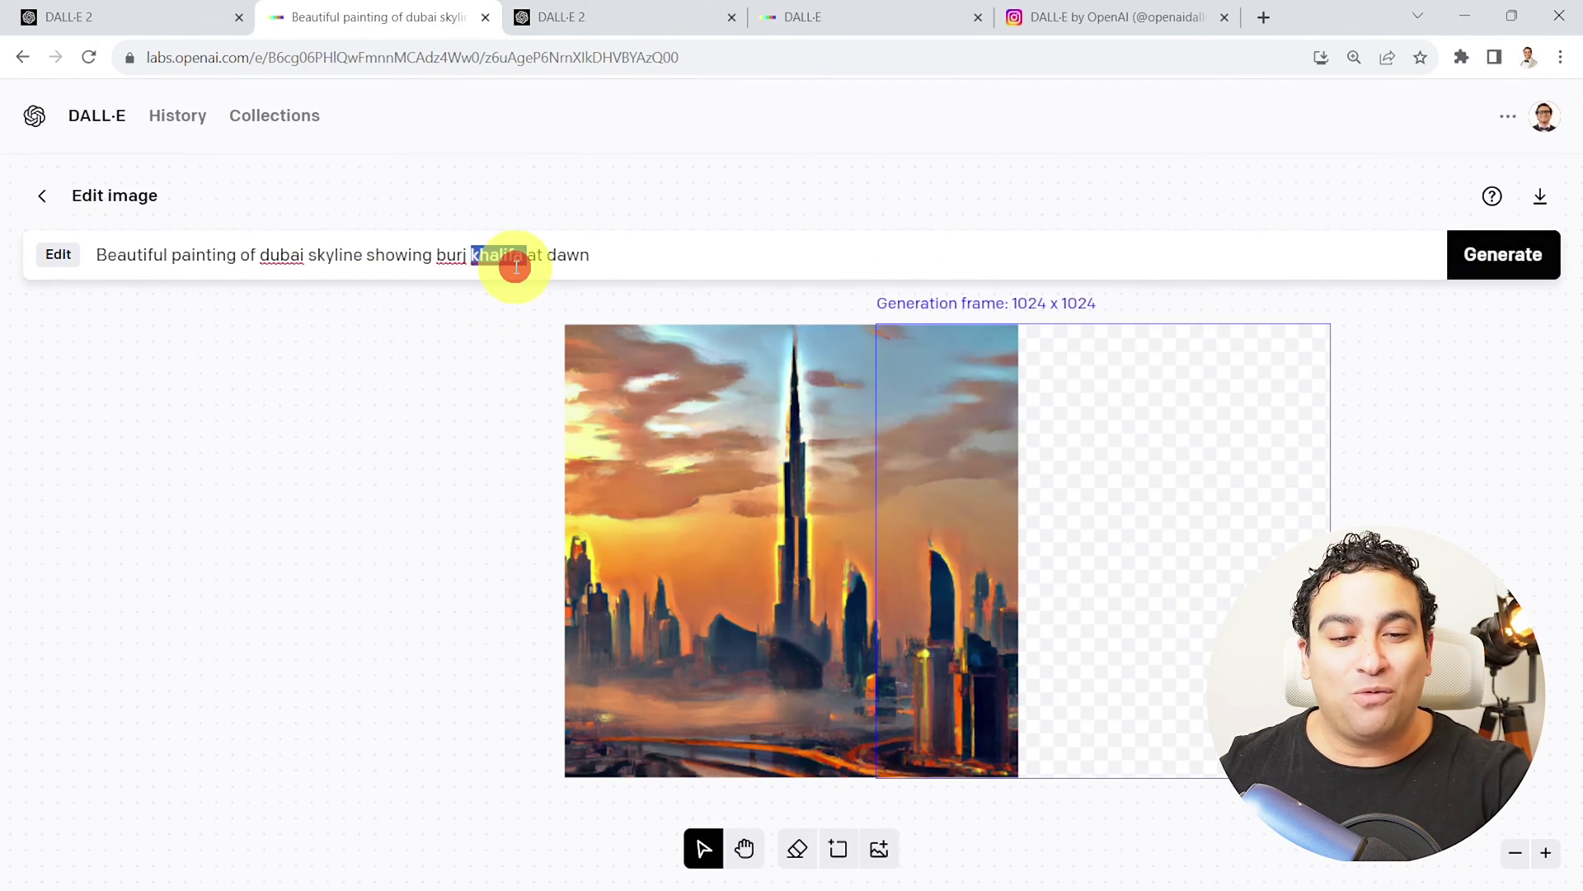
{"action": "key", "text": "BackSpace"}
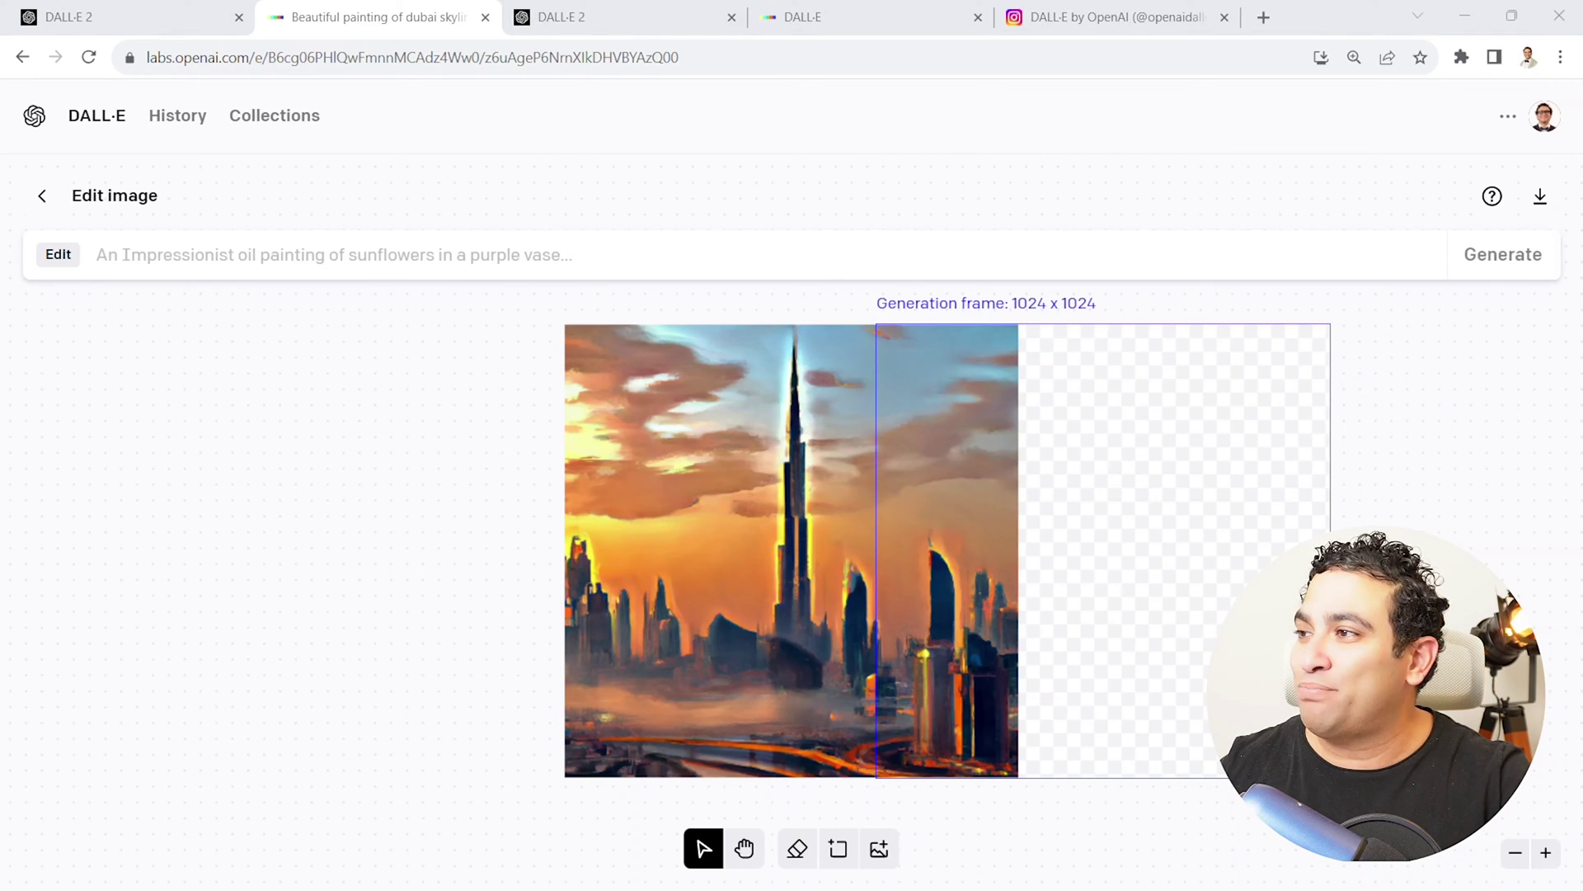
{"action": "left_click", "coordinate": [646, 254]}
{"action": "type", "text": "Beautiful painting of the pyramids of giza at dawn"}
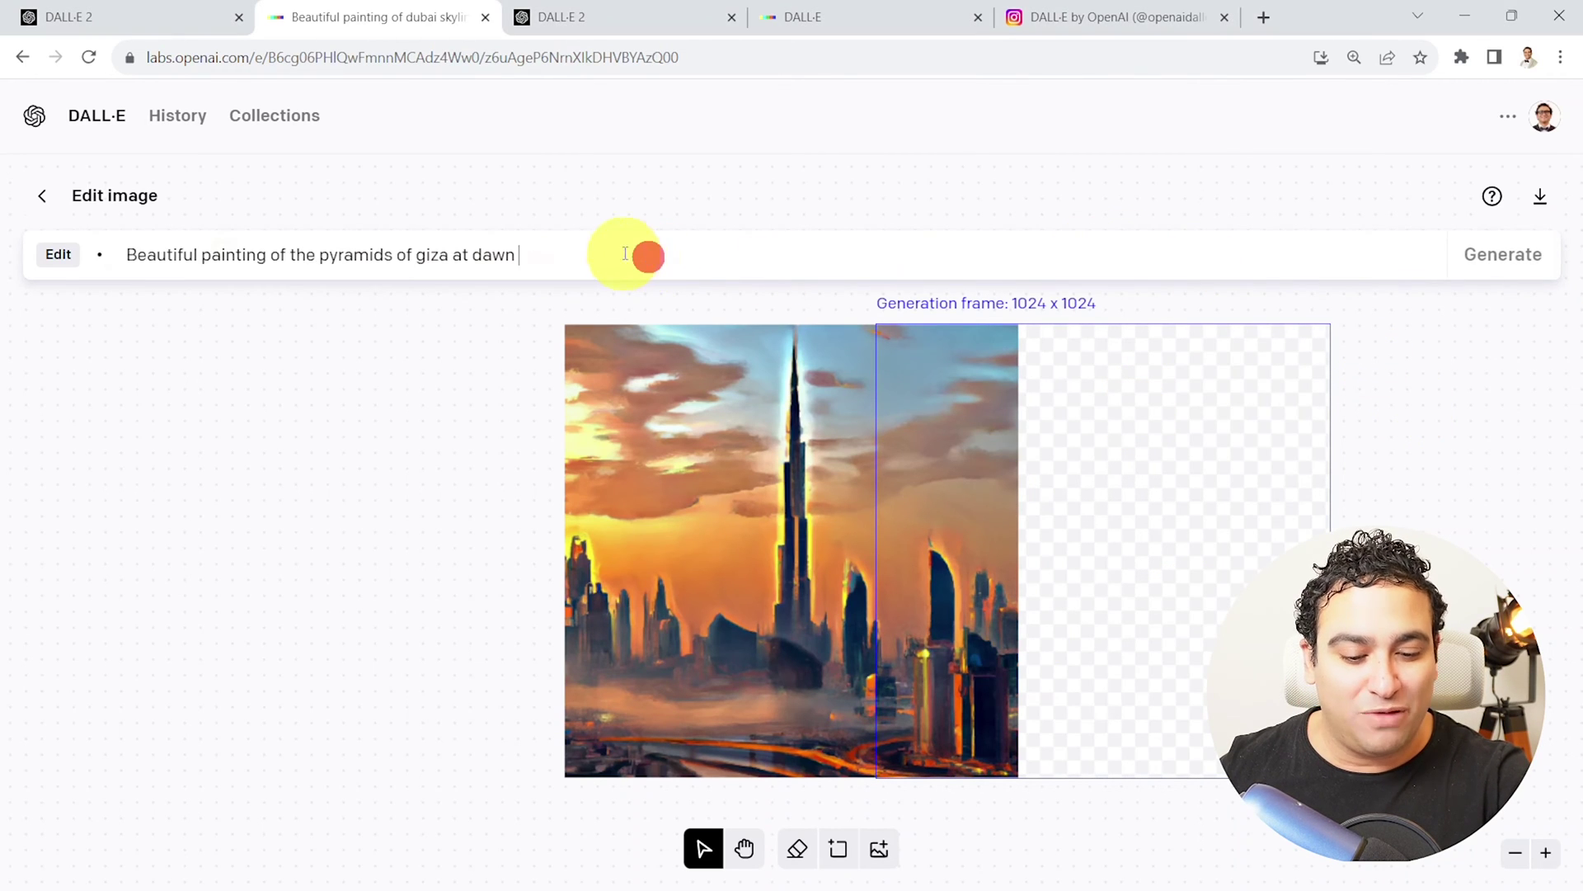
{"action": "left_click", "coordinate": [128, 254]}
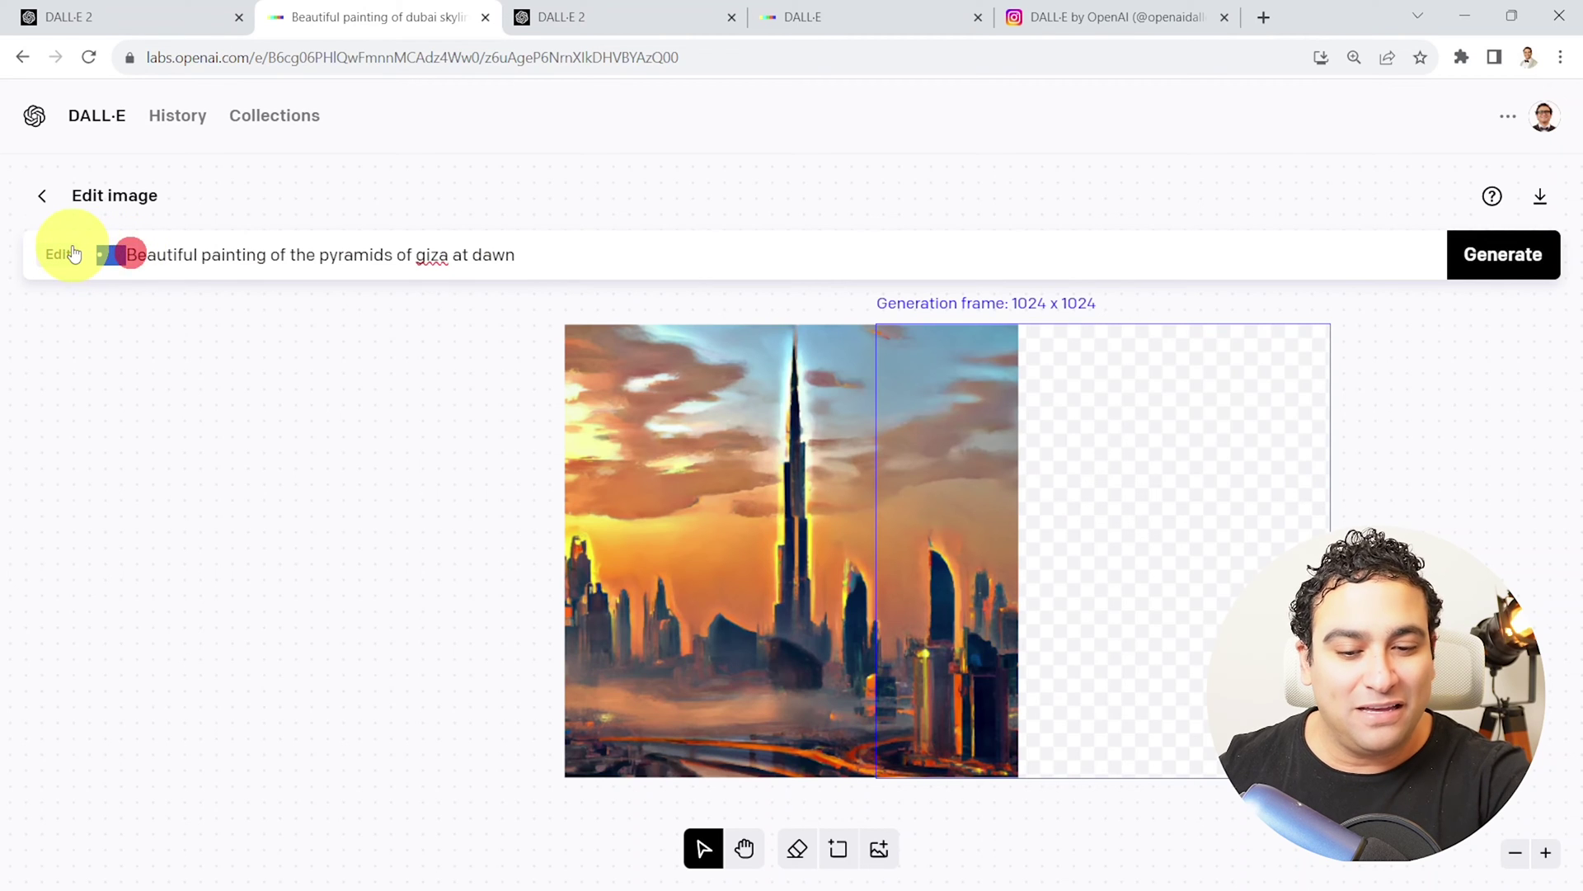
{"action": "left_click", "coordinate": [490, 254]}
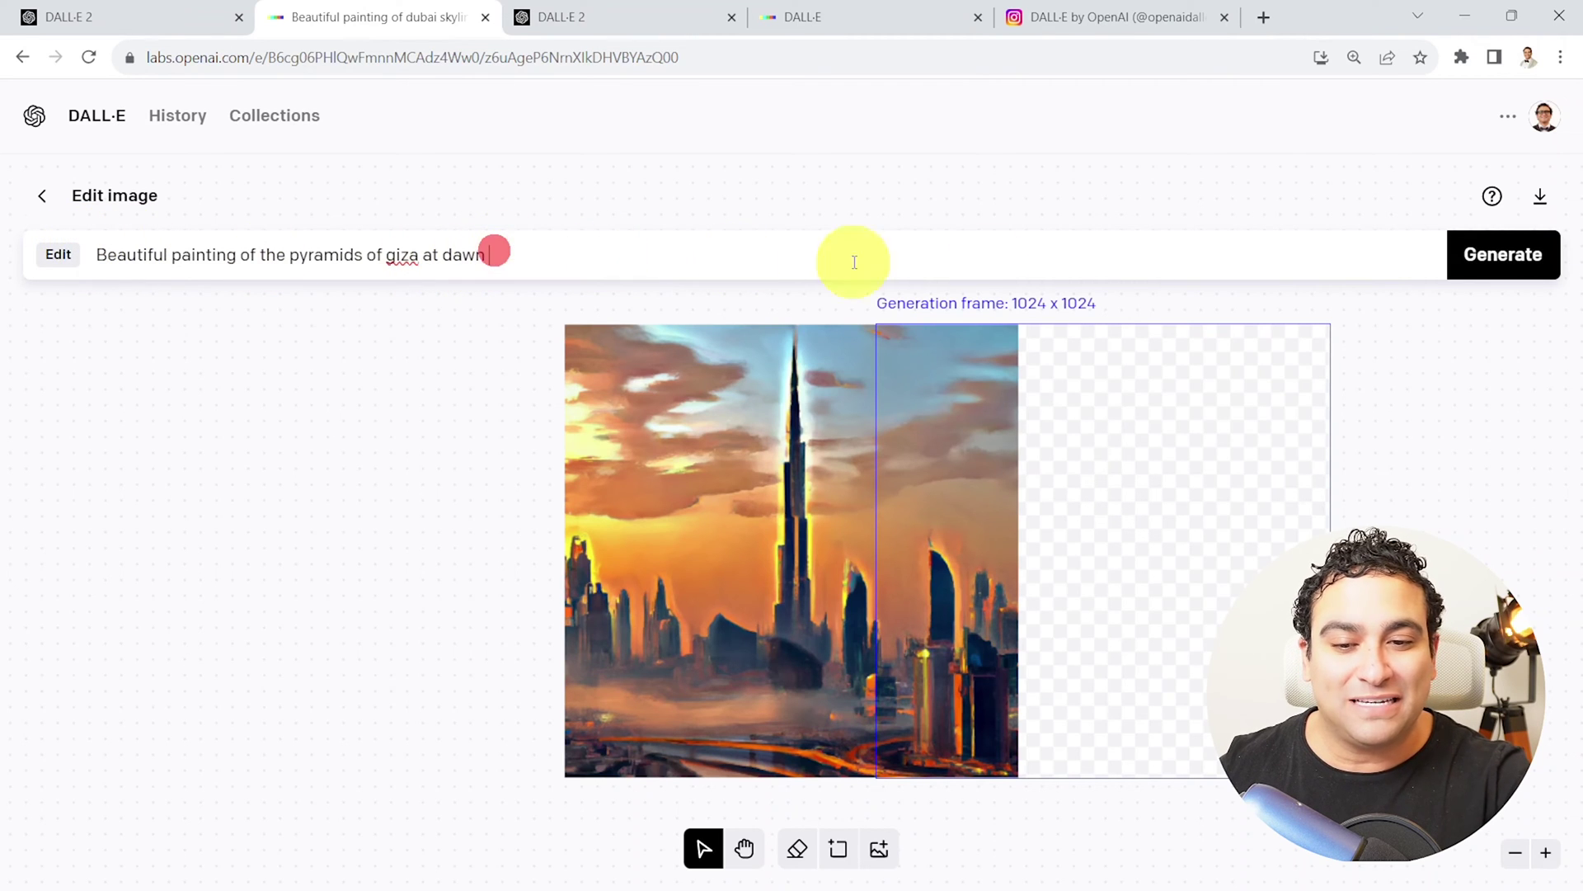
{"action": "left_click", "coordinate": [1497, 264]}
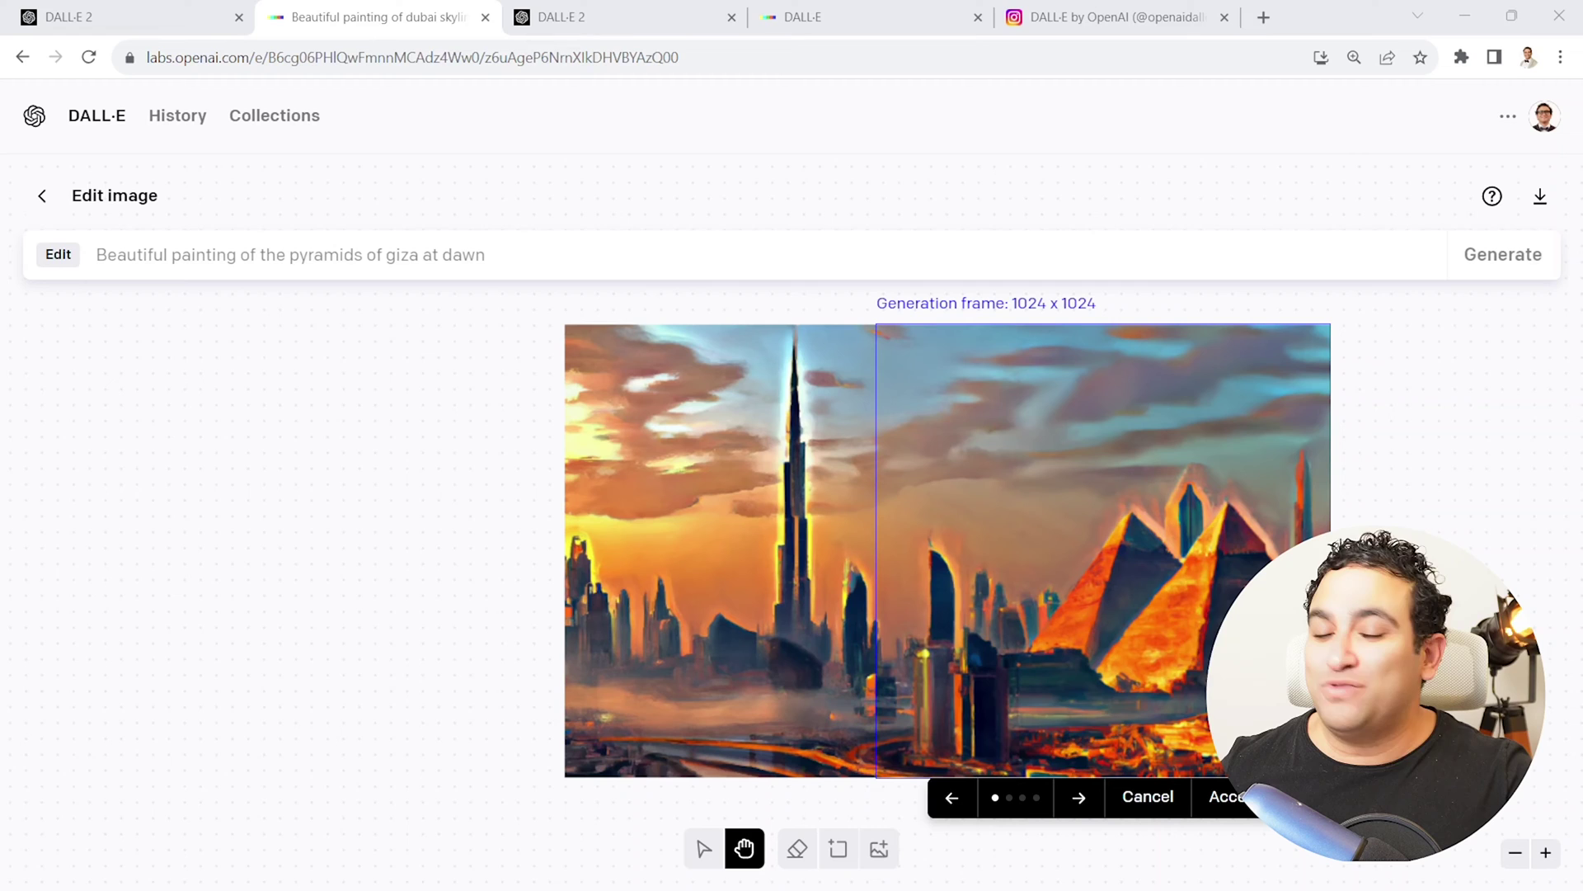
{"action": "left_click", "coordinate": [796, 849]}
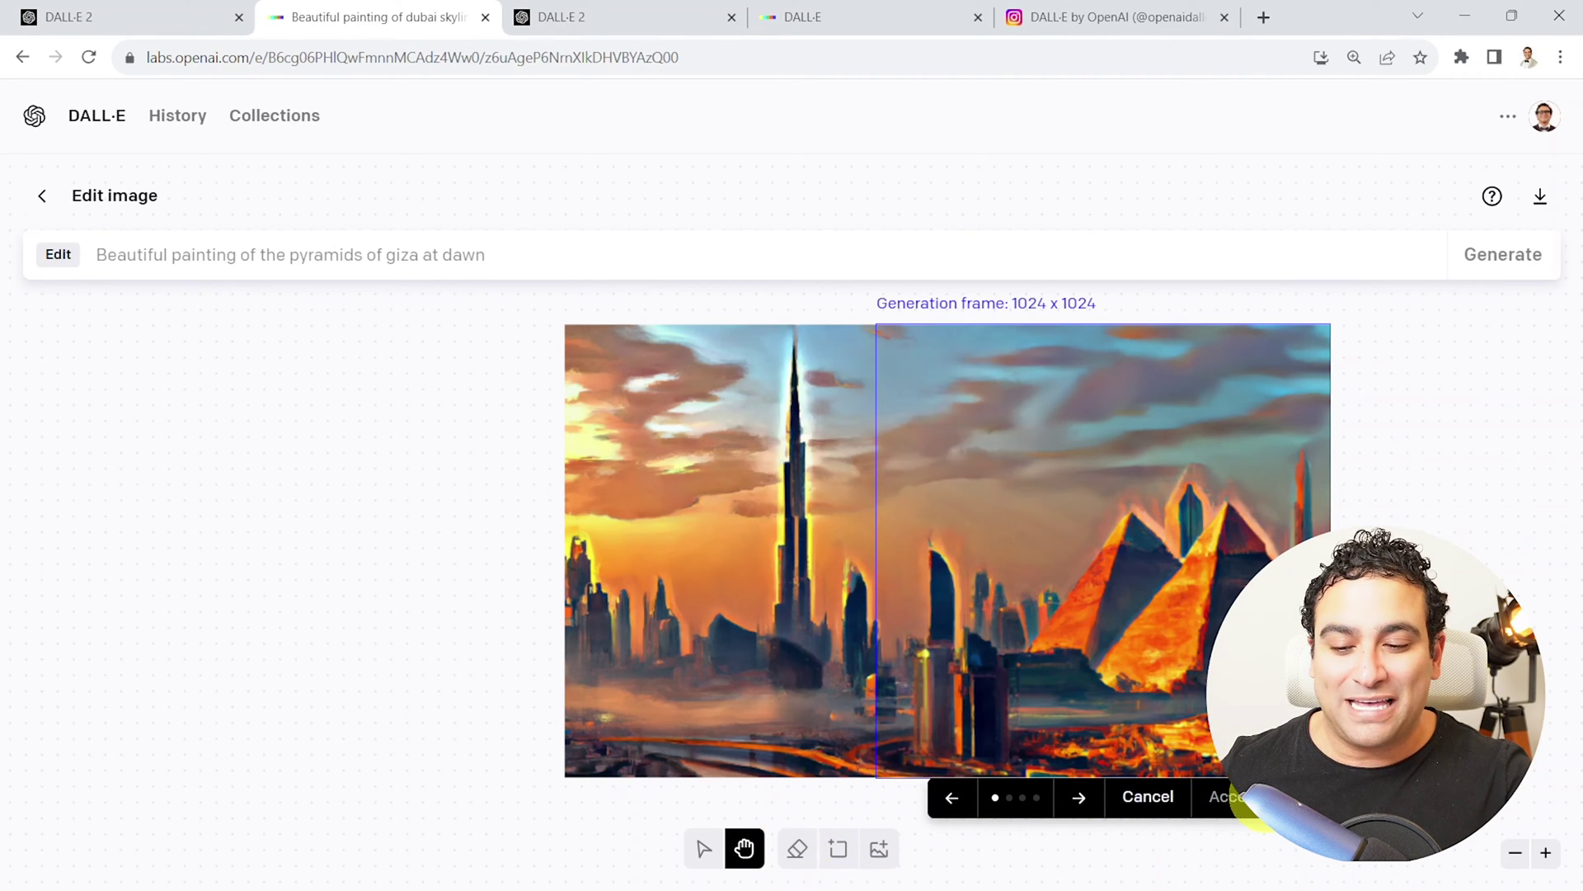
- Accept the pyramids extension and erase a patch of sky above the pyramids
{"action": "left_click", "coordinate": [1233, 797]}
{"action": "left_click", "coordinate": [795, 849]}
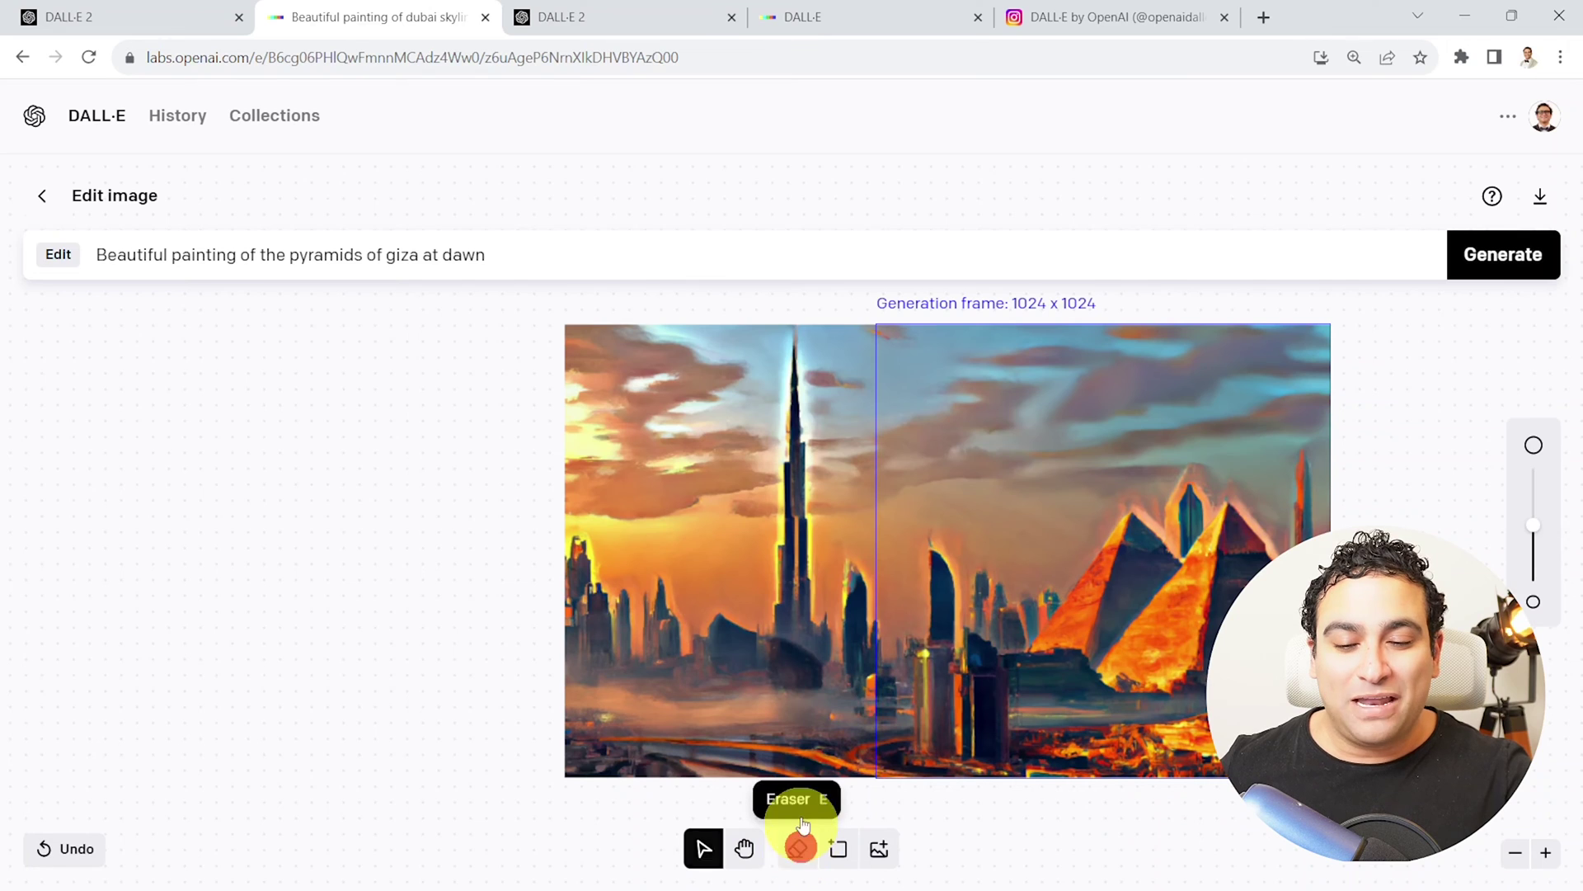
{"action": "mouse_move", "coordinate": [1050, 396]}
{"action": "left_mouse_down"}
{"action": "mouse_move", "coordinate": [1058, 418]}
{"action": "mouse_move", "coordinate": [1035, 413]}
{"action": "mouse_move", "coordinate": [1064, 428]}
{"action": "mouse_move", "coordinate": [1028, 452]}
{"action": "mouse_move", "coordinate": [1072, 424]}
{"action": "mouse_move", "coordinate": [1050, 396]}
{"action": "mouse_move", "coordinate": [1031, 422]}
{"action": "left_mouse_up"}
- Replace the prompt with 'Flying birds in the sky' and generate birds in the erased area
{"action": "triple_click", "coordinate": [463, 251]}
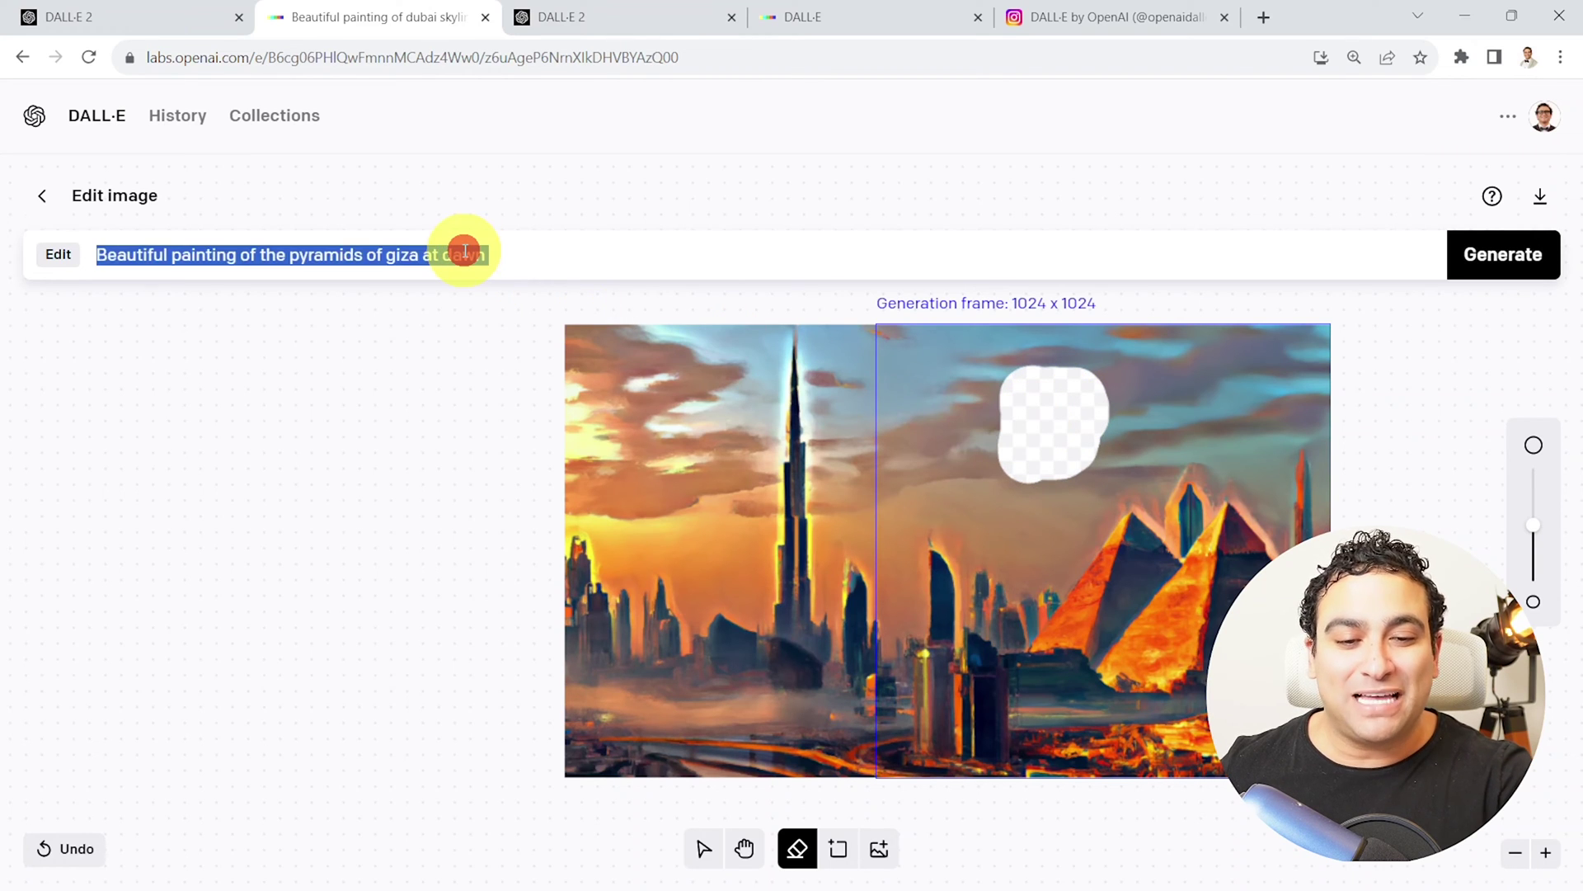
{"action": "key", "text": "BackSpace"}
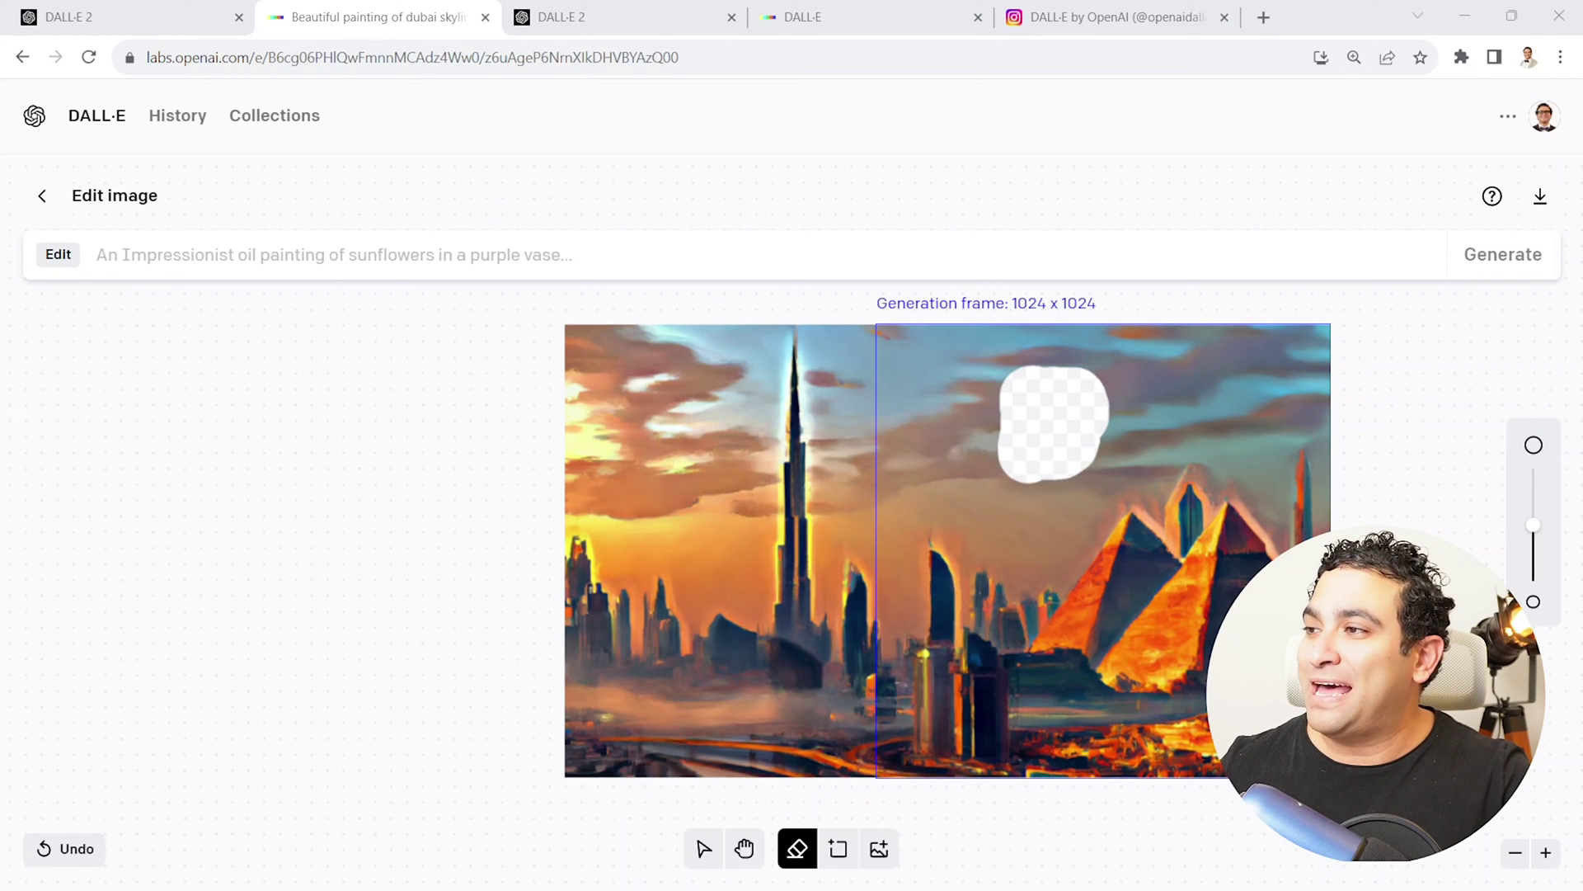
{"action": "left_click", "coordinate": [239, 263]}
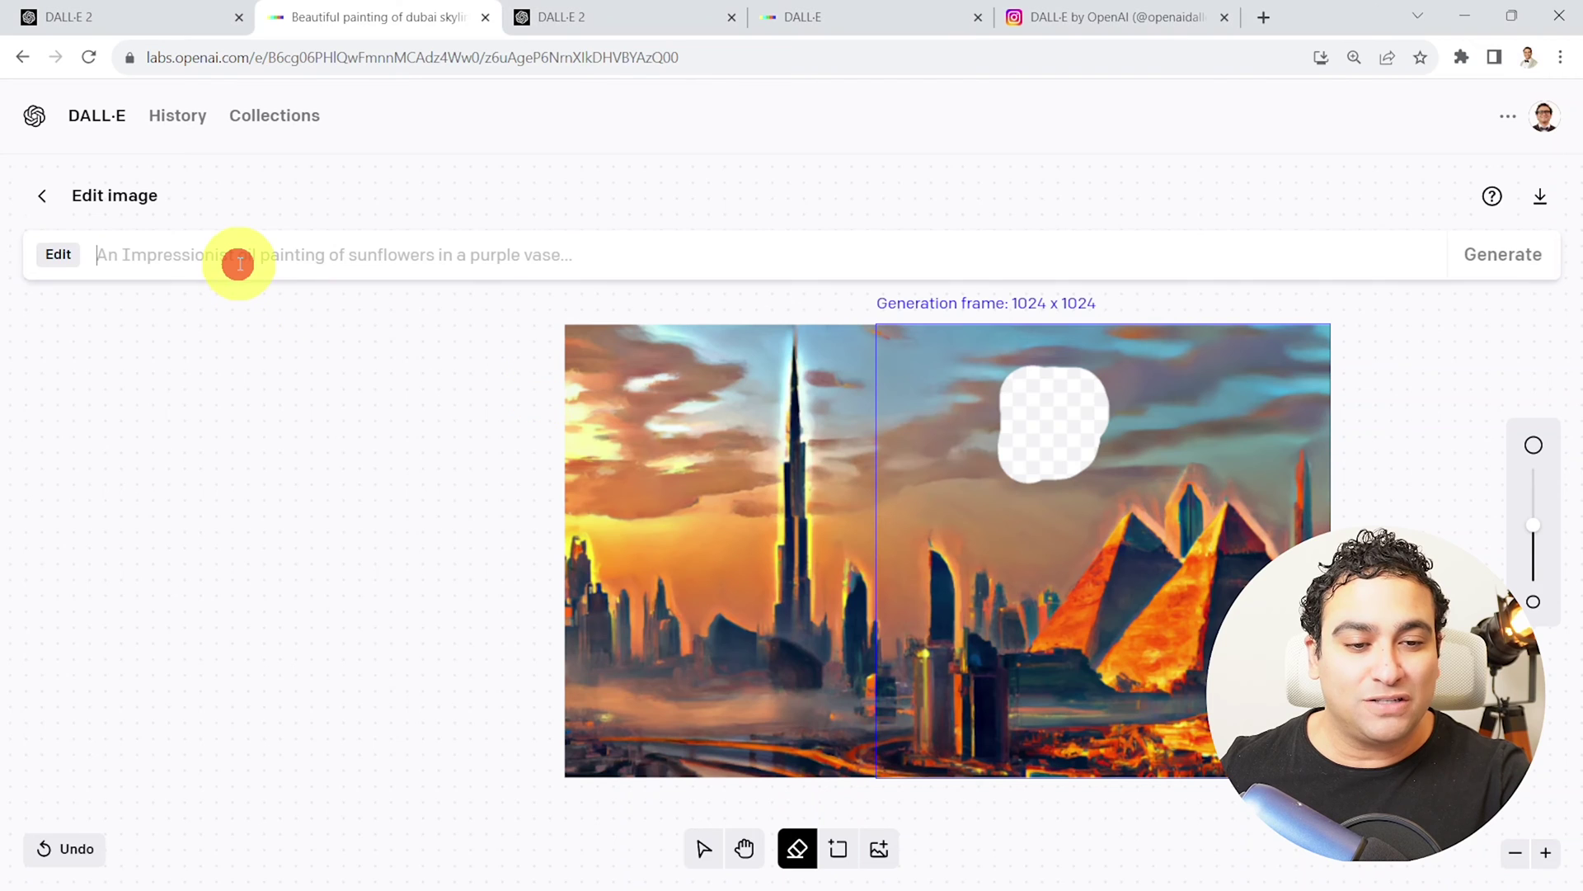
{"action": "type", "text": "Flying birds in the sky"}
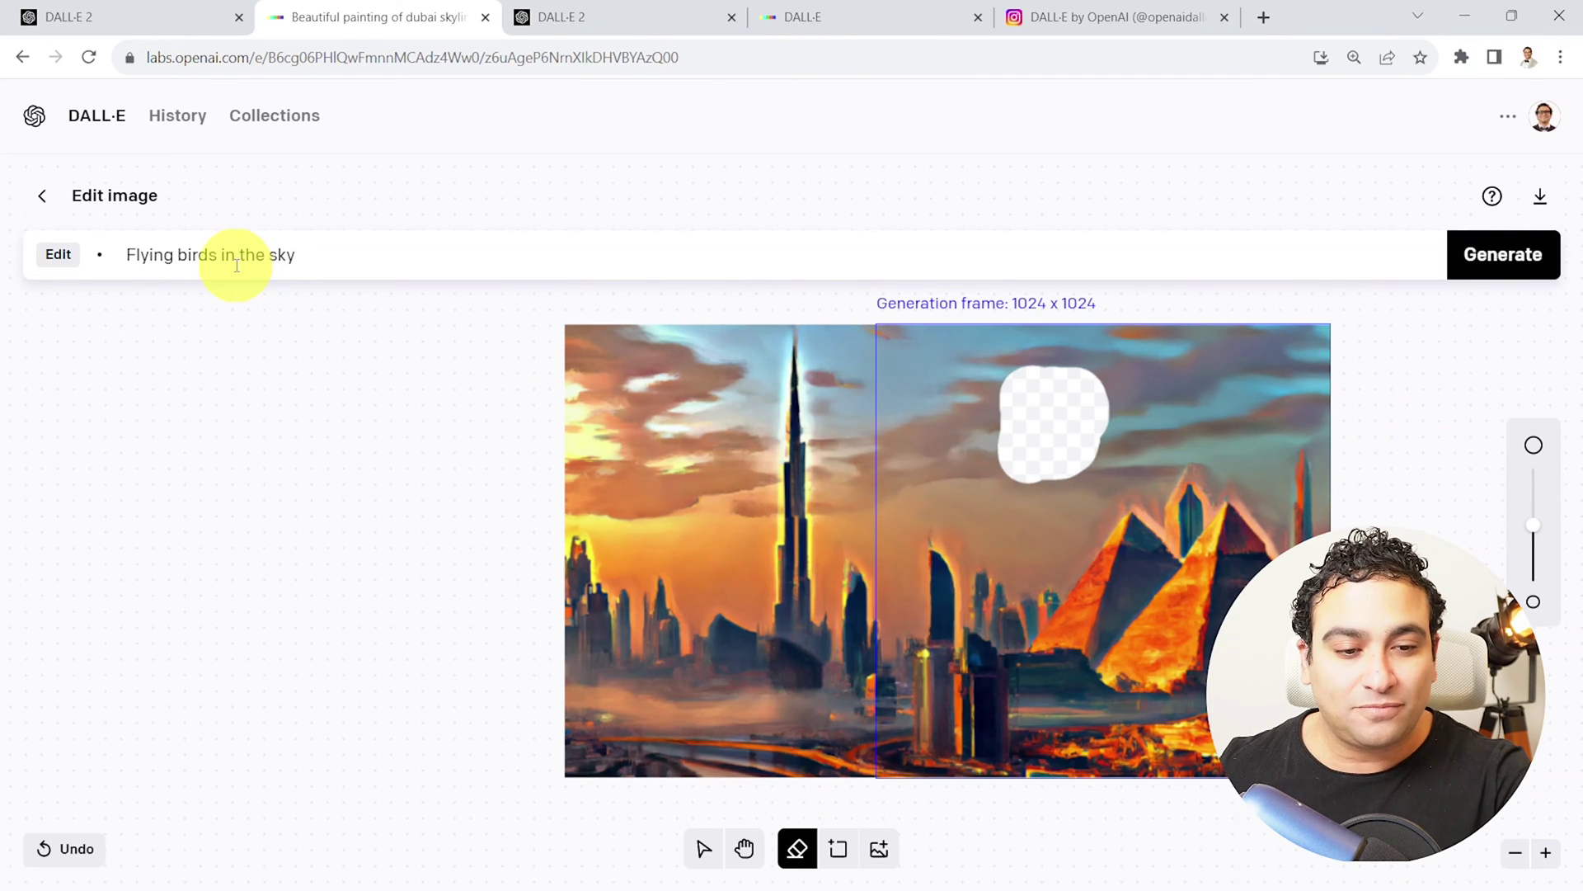
{"action": "key", "text": "Return"}
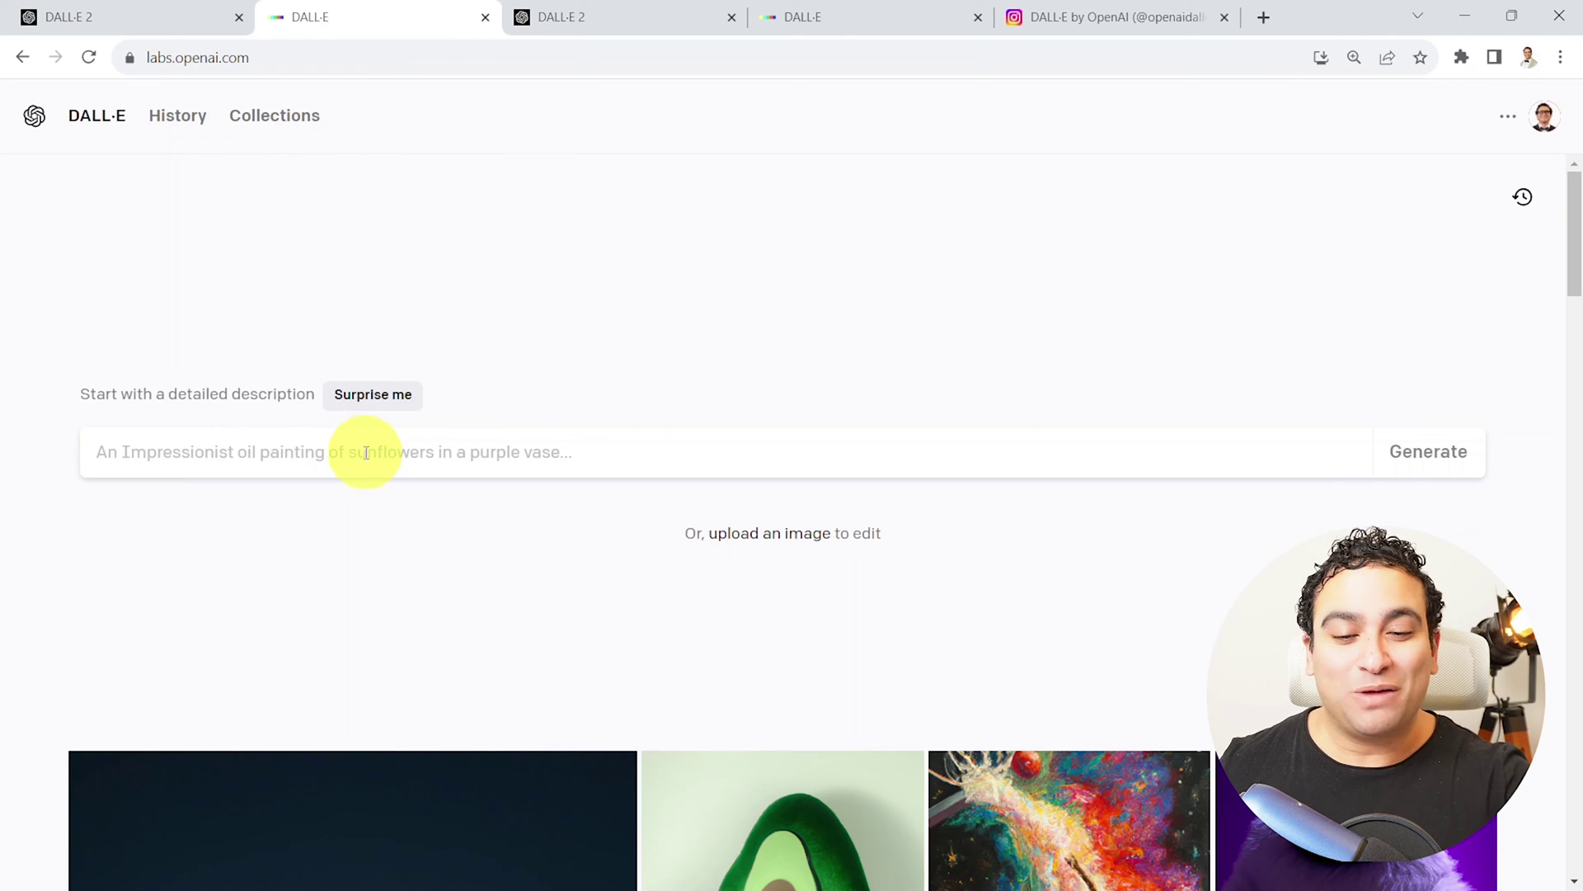
- Upload the living-room photo, crop it square and open it in a 1024 x 1024 edit frame
{"action": "left_click", "coordinate": [754, 535]}
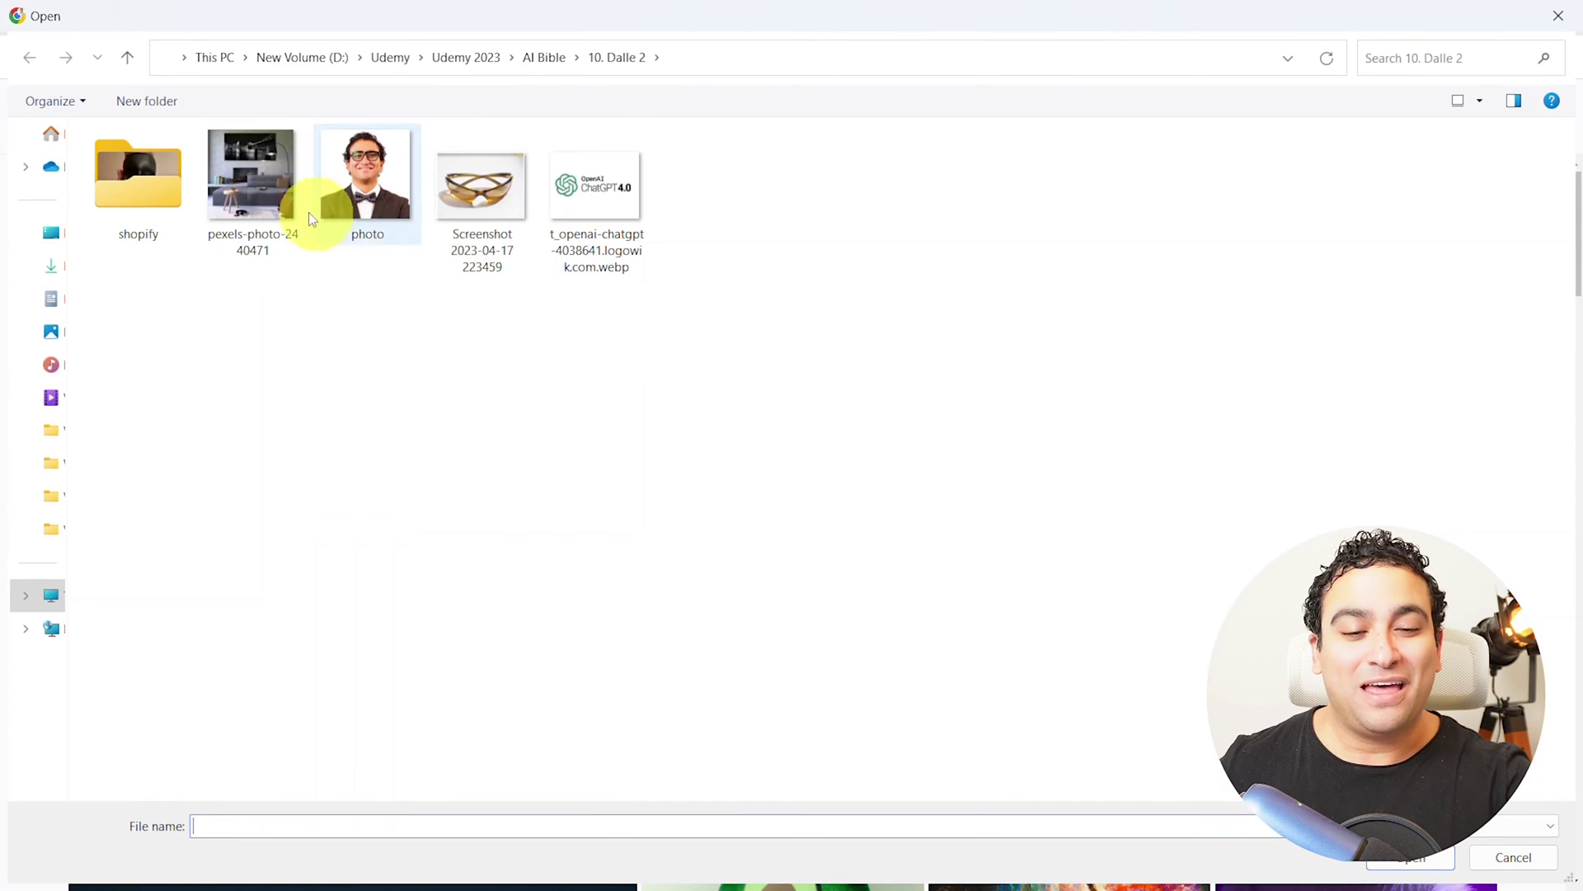
{"action": "left_click", "coordinate": [245, 189]}
{"action": "double_click", "coordinate": [243, 188]}
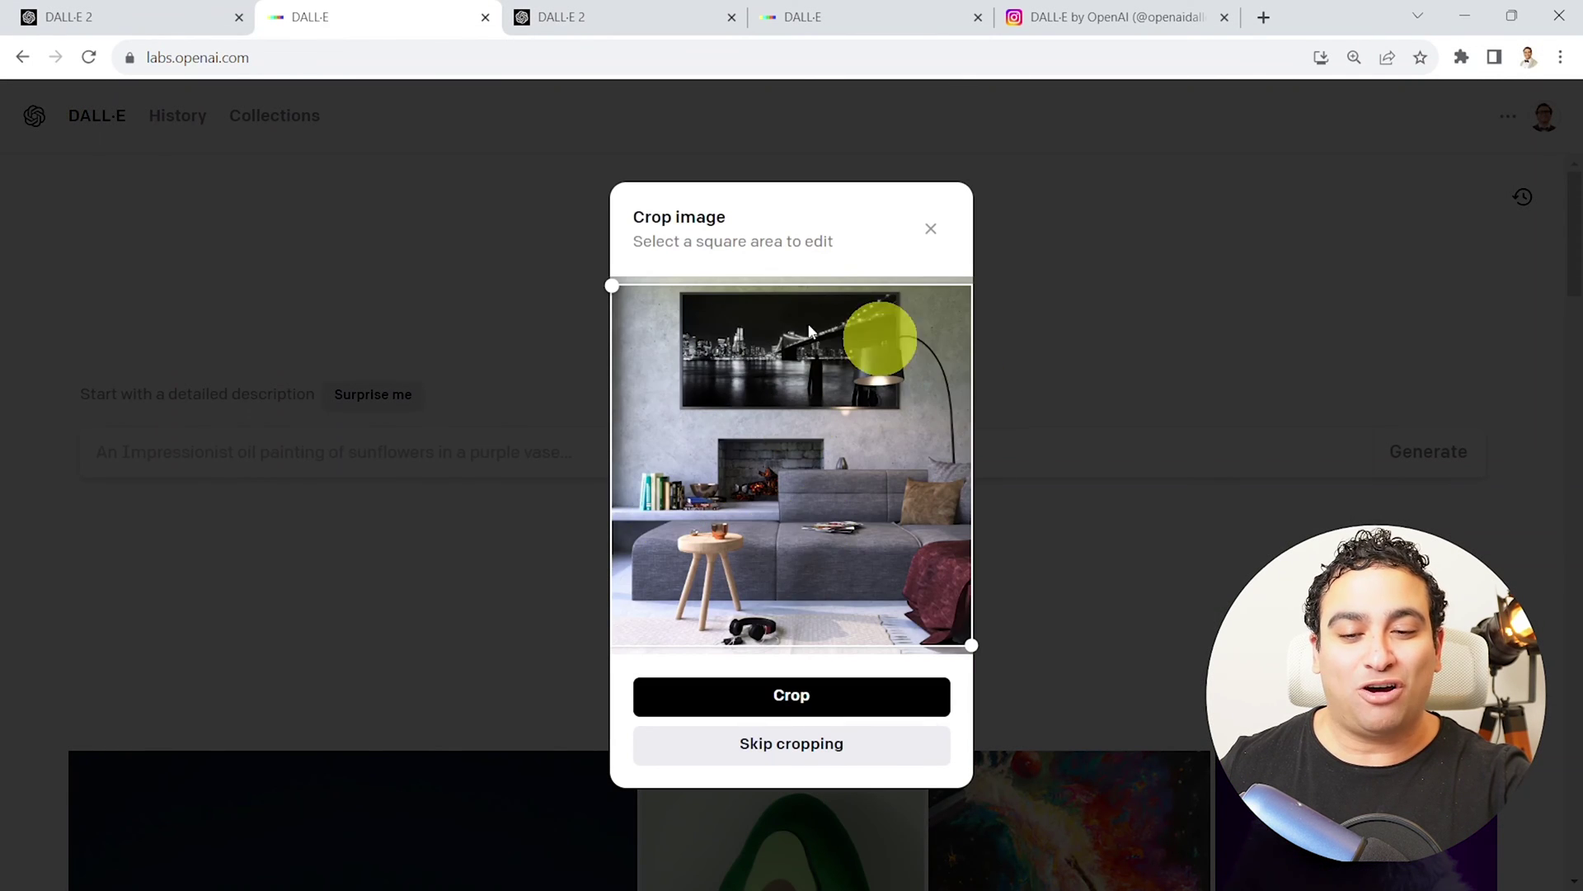
{"action": "left_click", "coordinate": [788, 696]}
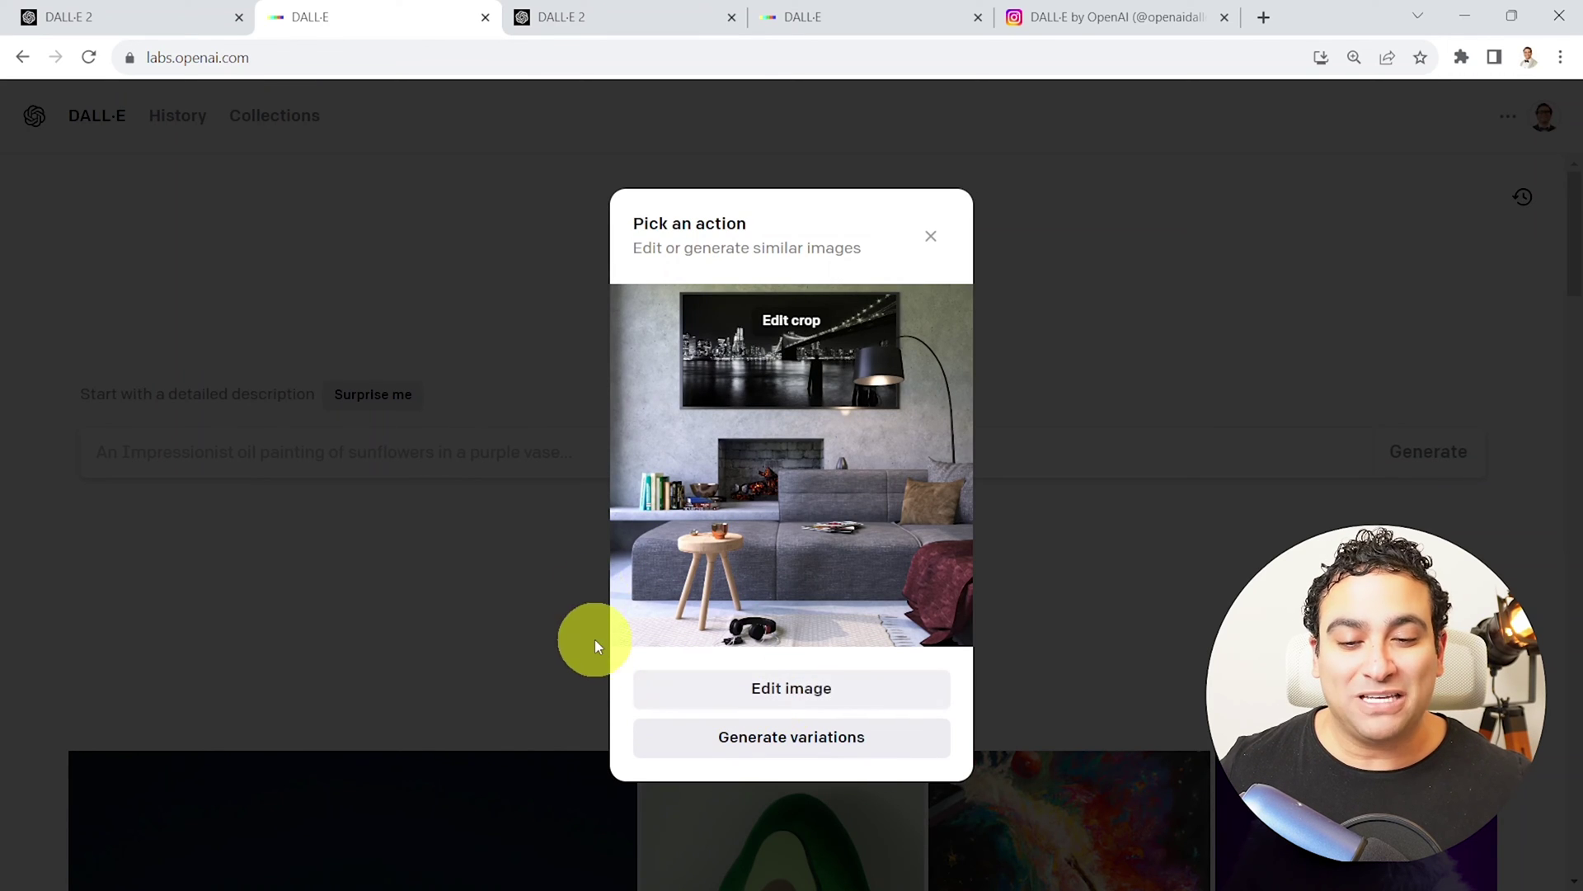
{"action": "left_click", "coordinate": [786, 688]}
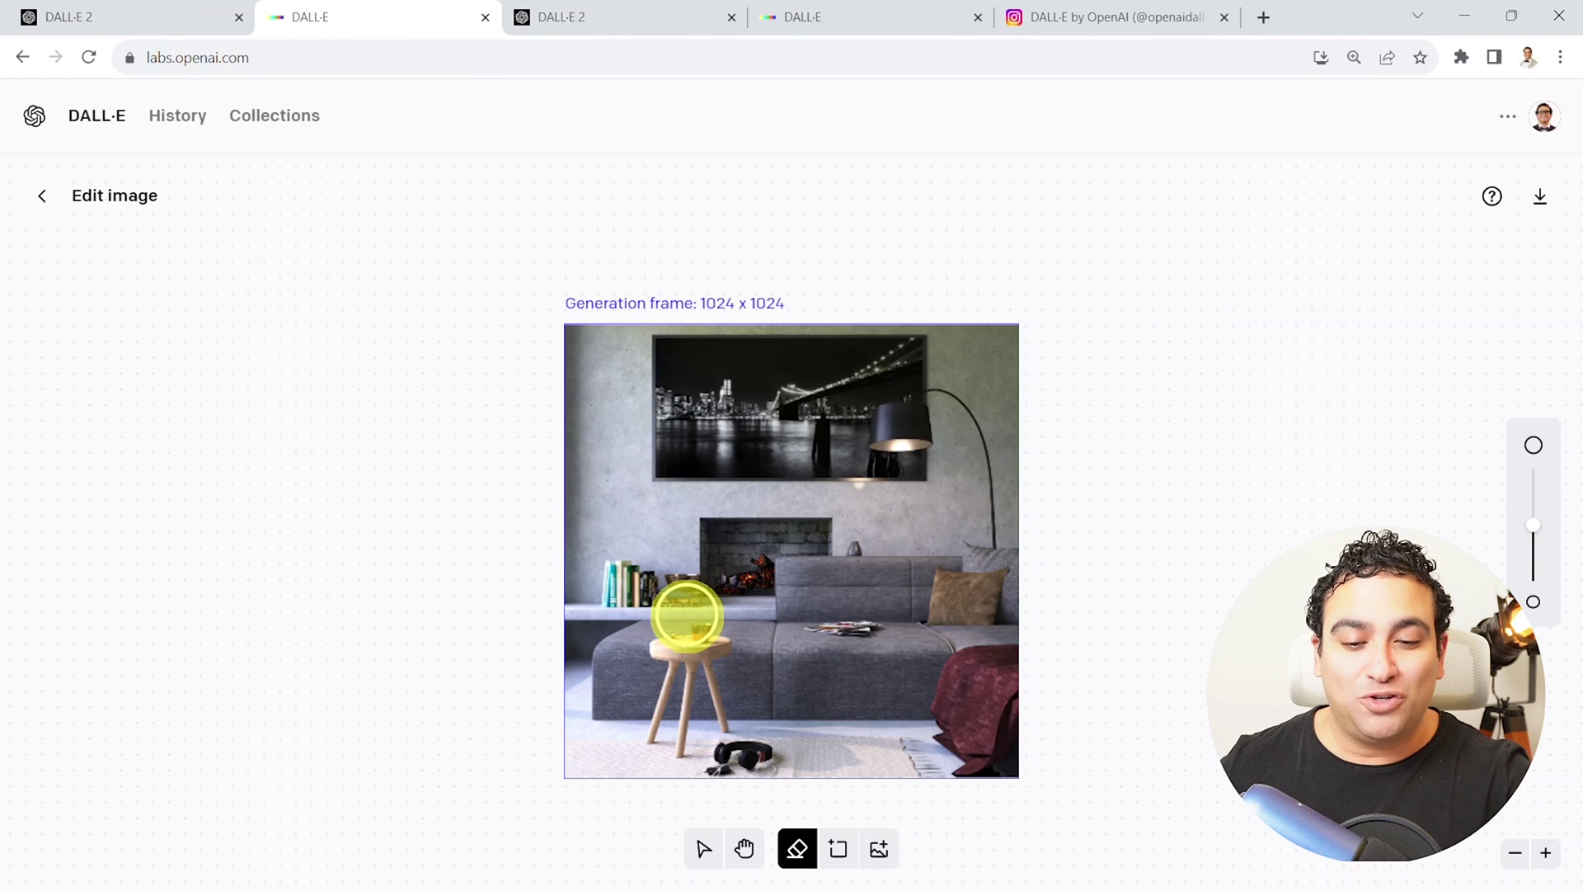
- Erase the stool top, generate 'decorative green plant' fills, and open the third result full size
{"action": "left_click_drag", "start_coordinate": [683, 612], "coordinate": [683, 601]}
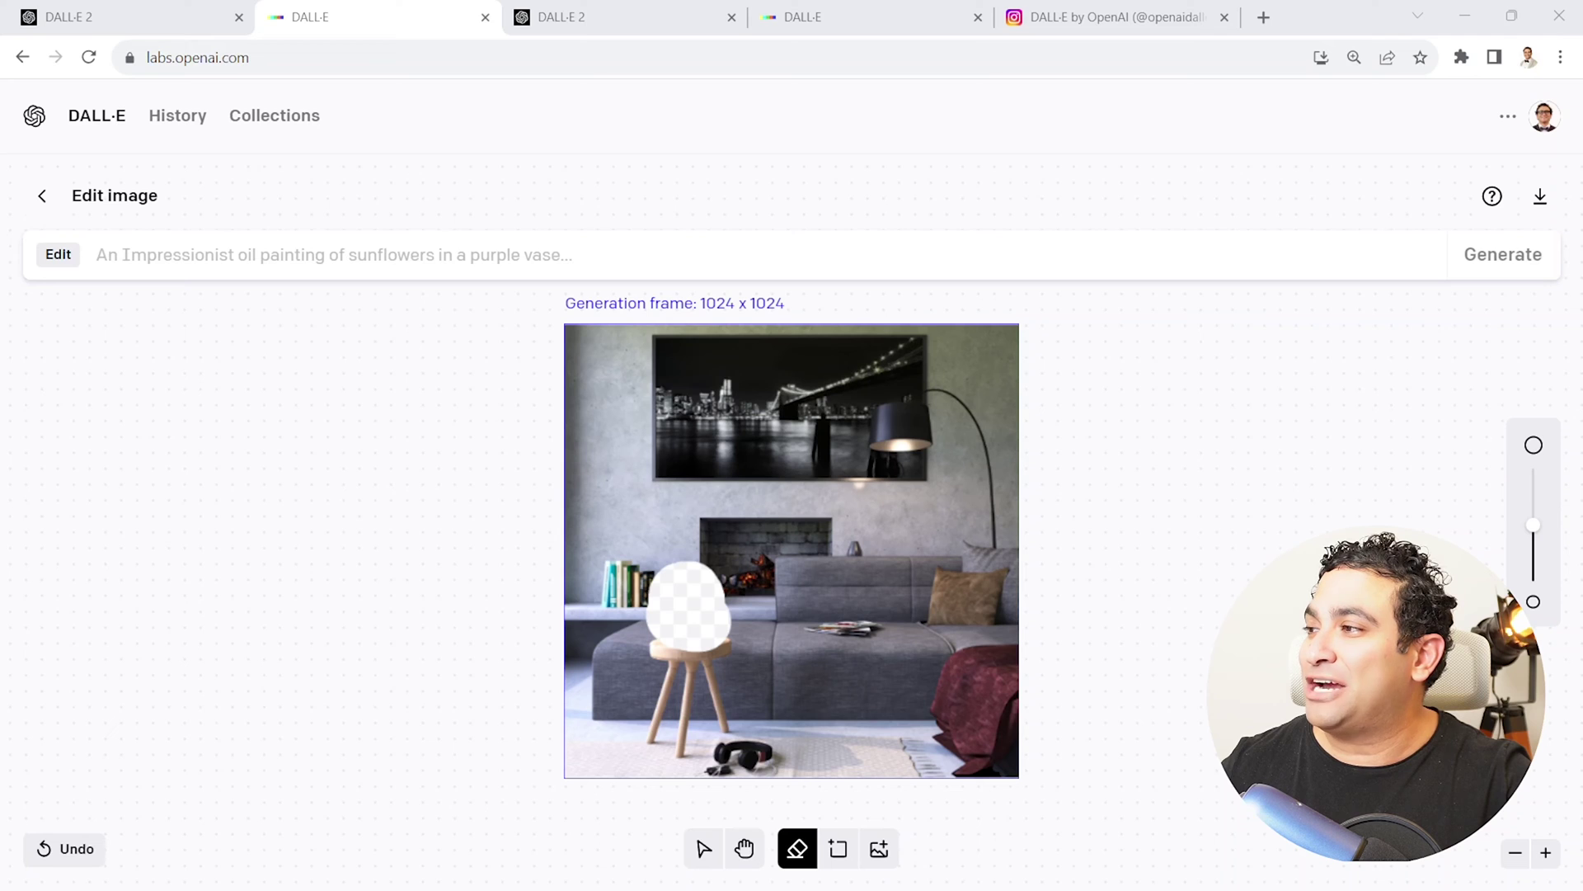
{"action": "left_click", "coordinate": [253, 271]}
{"action": "type", "text": "decorative green plant"}
{"action": "left_click", "coordinate": [1543, 256]}
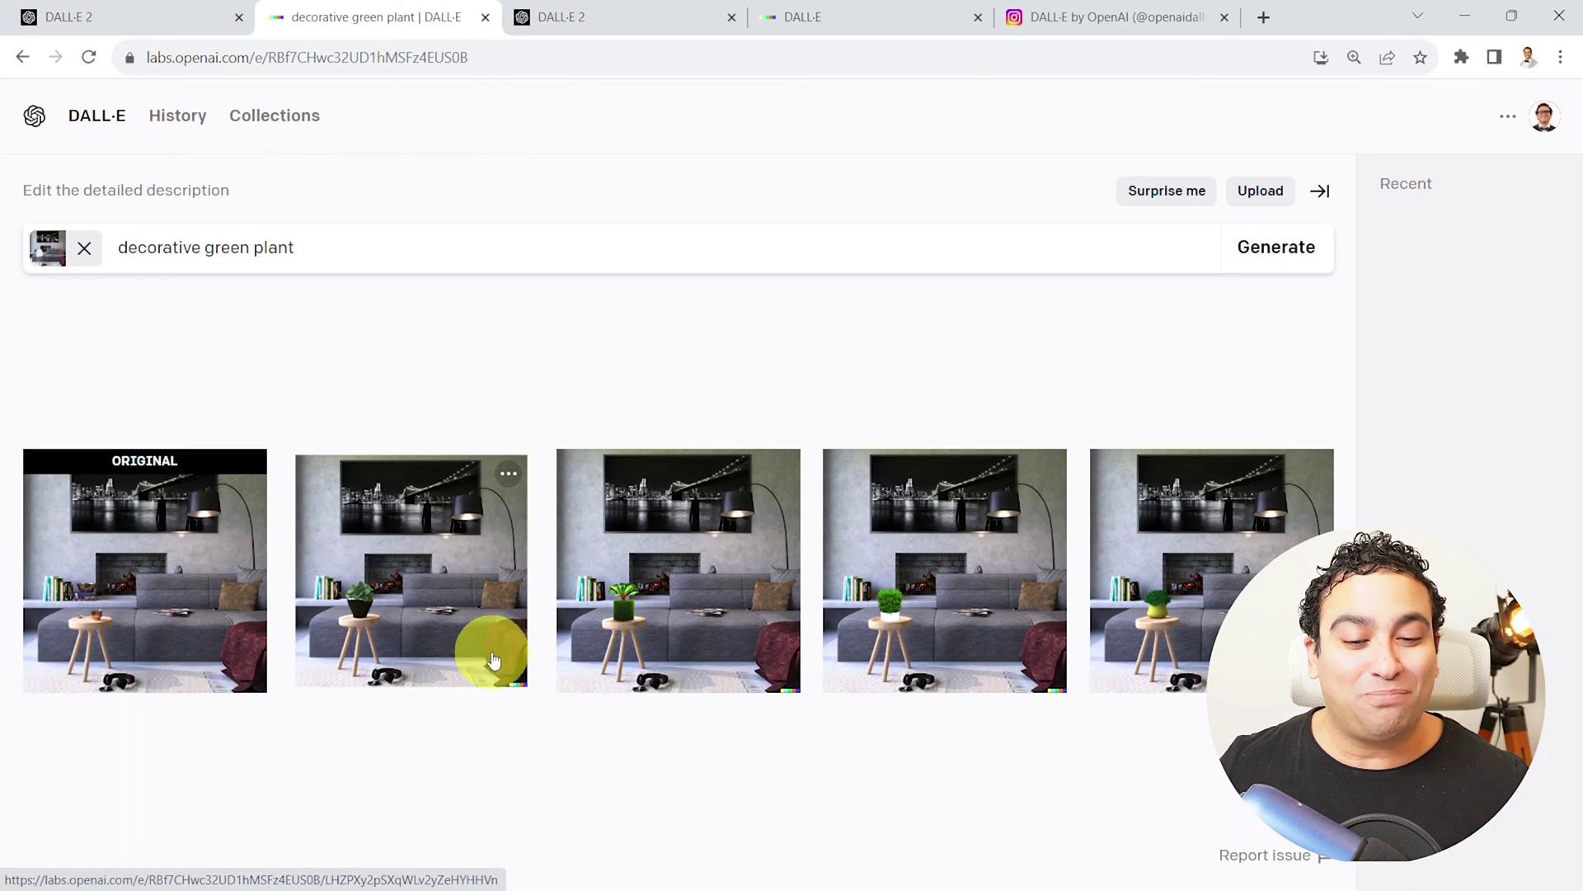
{"action": "left_click", "coordinate": [698, 622]}
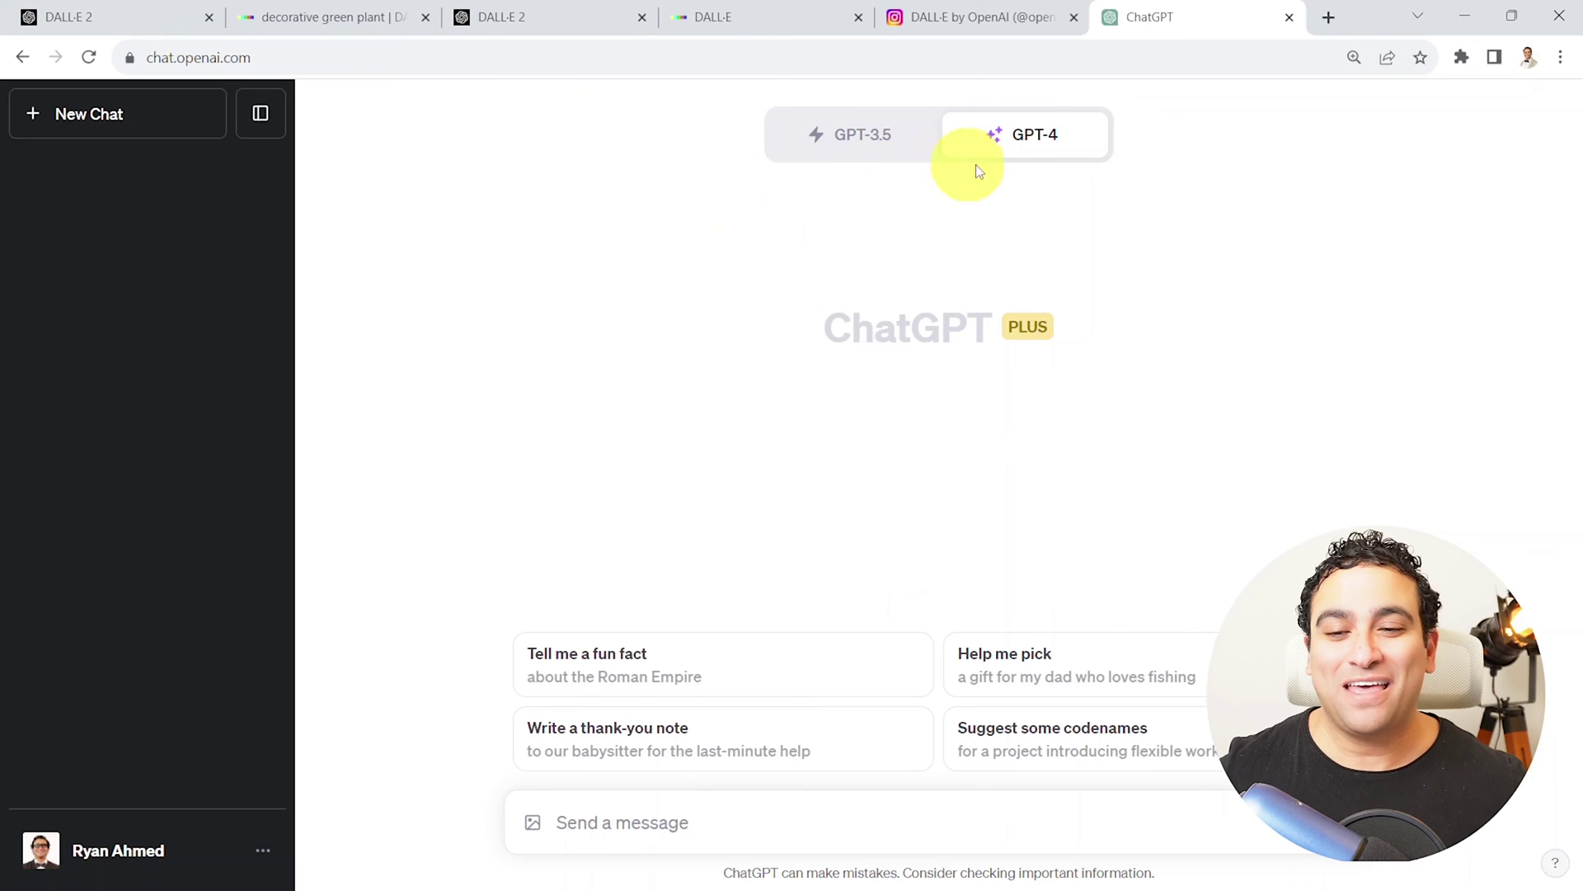
- Switch GPT-4 to DALL·E 3 and send the pasted circular Just Coffee logo prompt
{"action": "mouse_move", "coordinate": [1026, 144]}
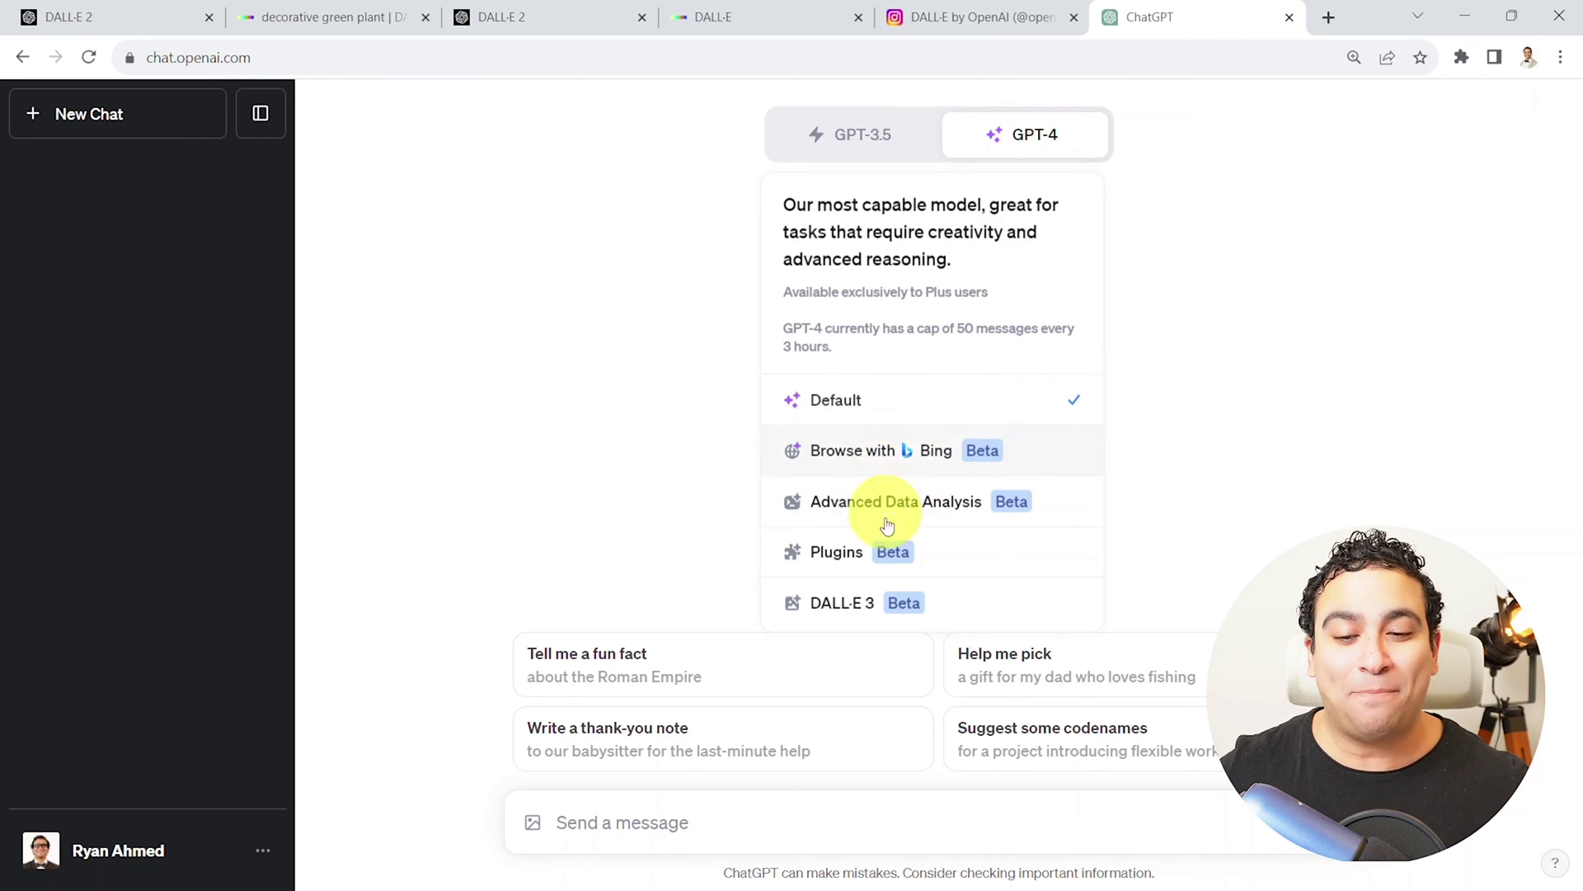
{"action": "left_click", "coordinate": [856, 610]}
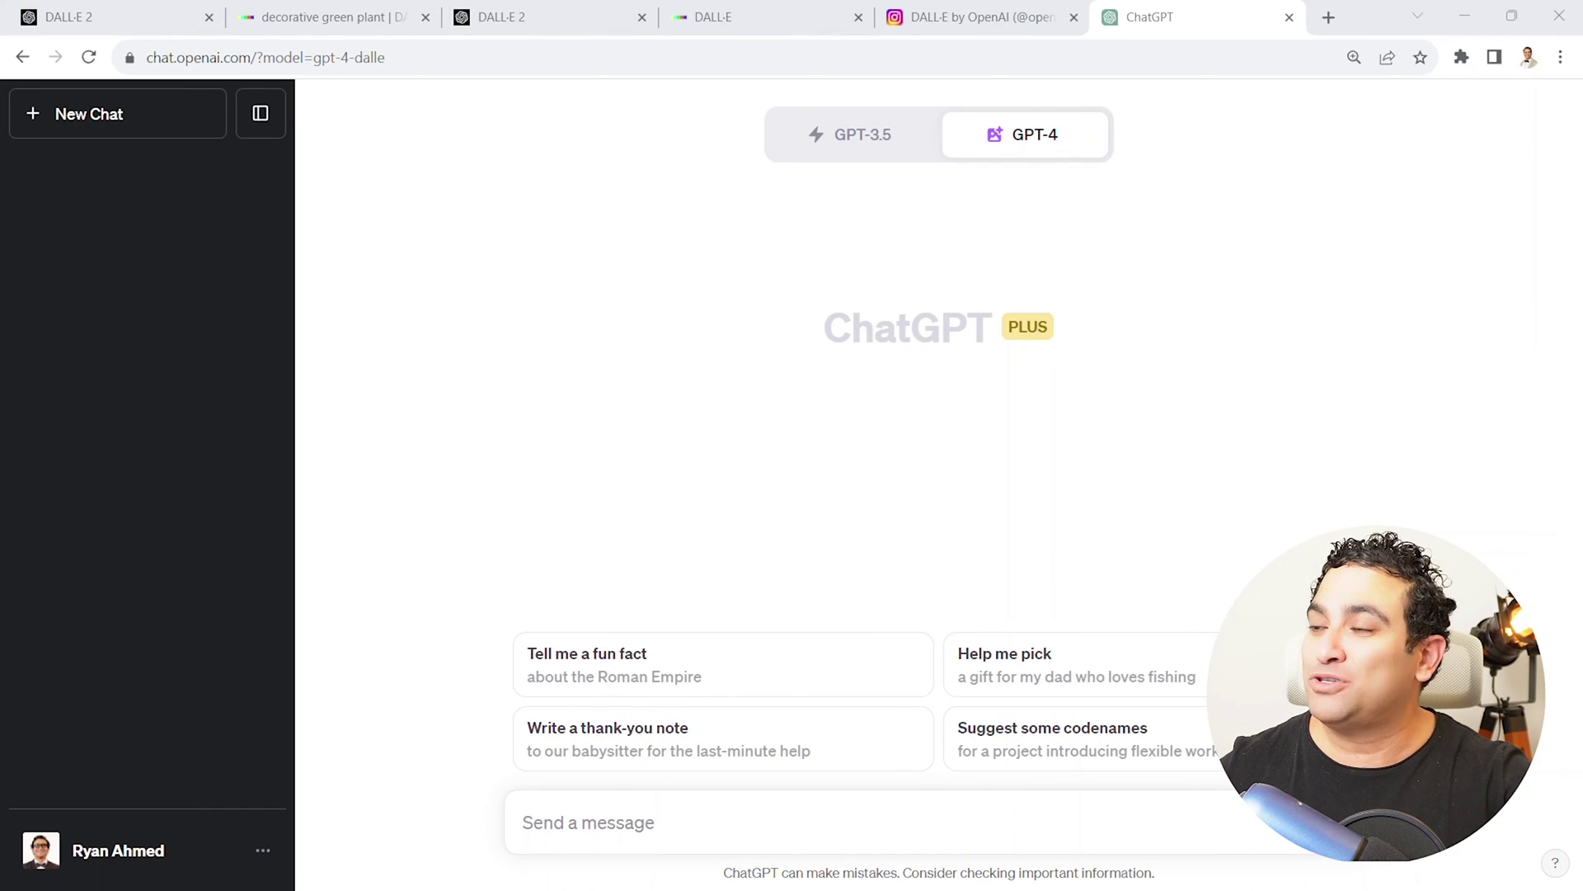
{"action": "left_click", "coordinate": [624, 826]}
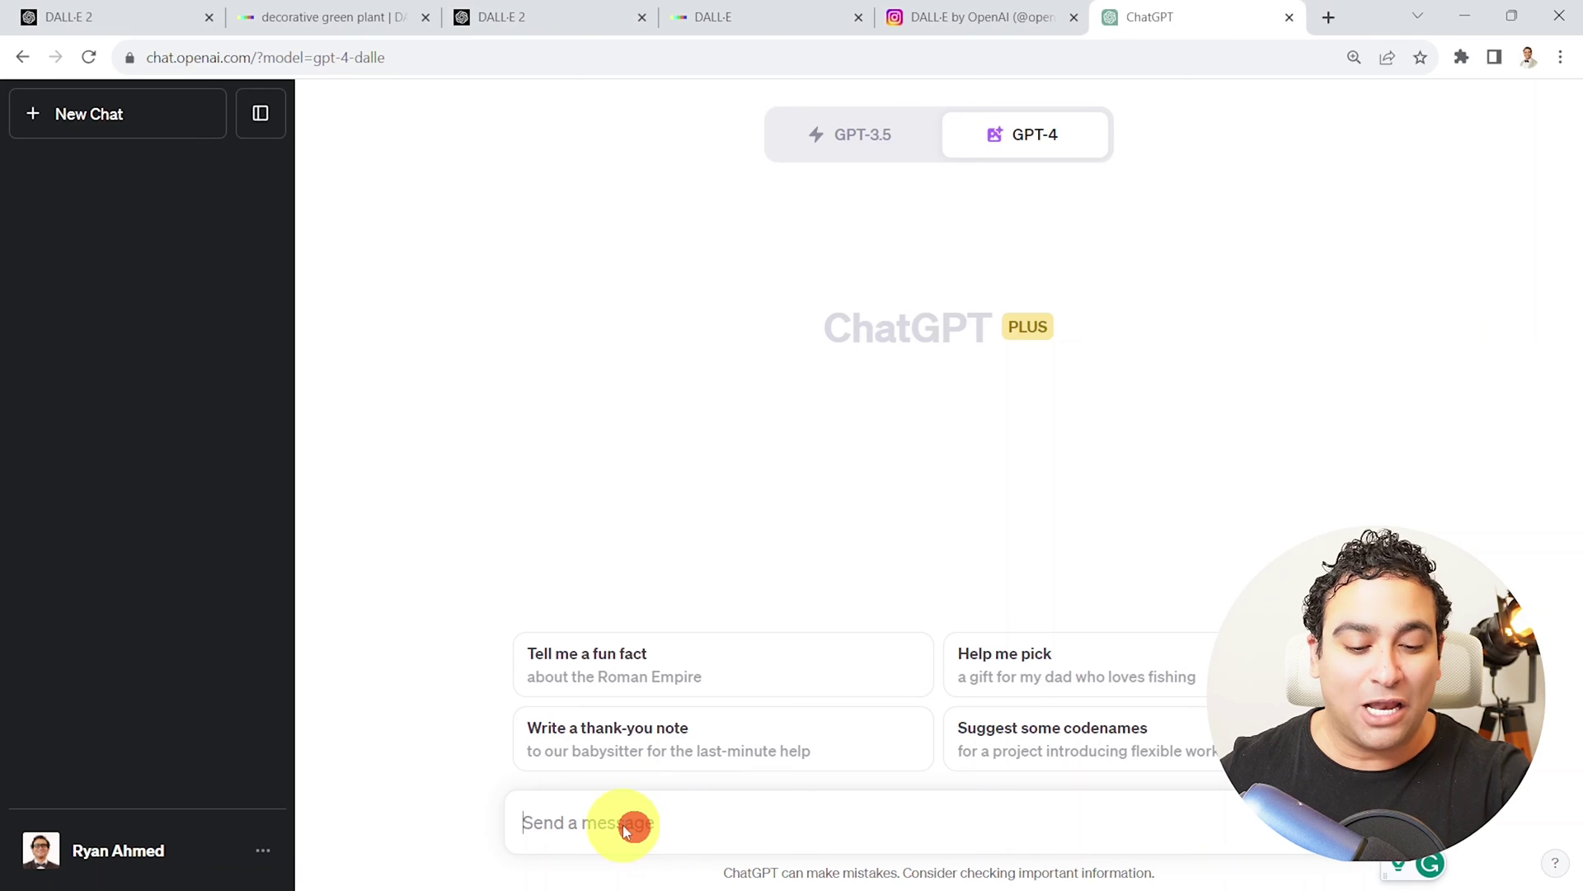
{"action": "type", "text": "Create a logo for a coffee brand named \"Just Coffee\""}
{"action": "left_click", "coordinate": [532, 822]}
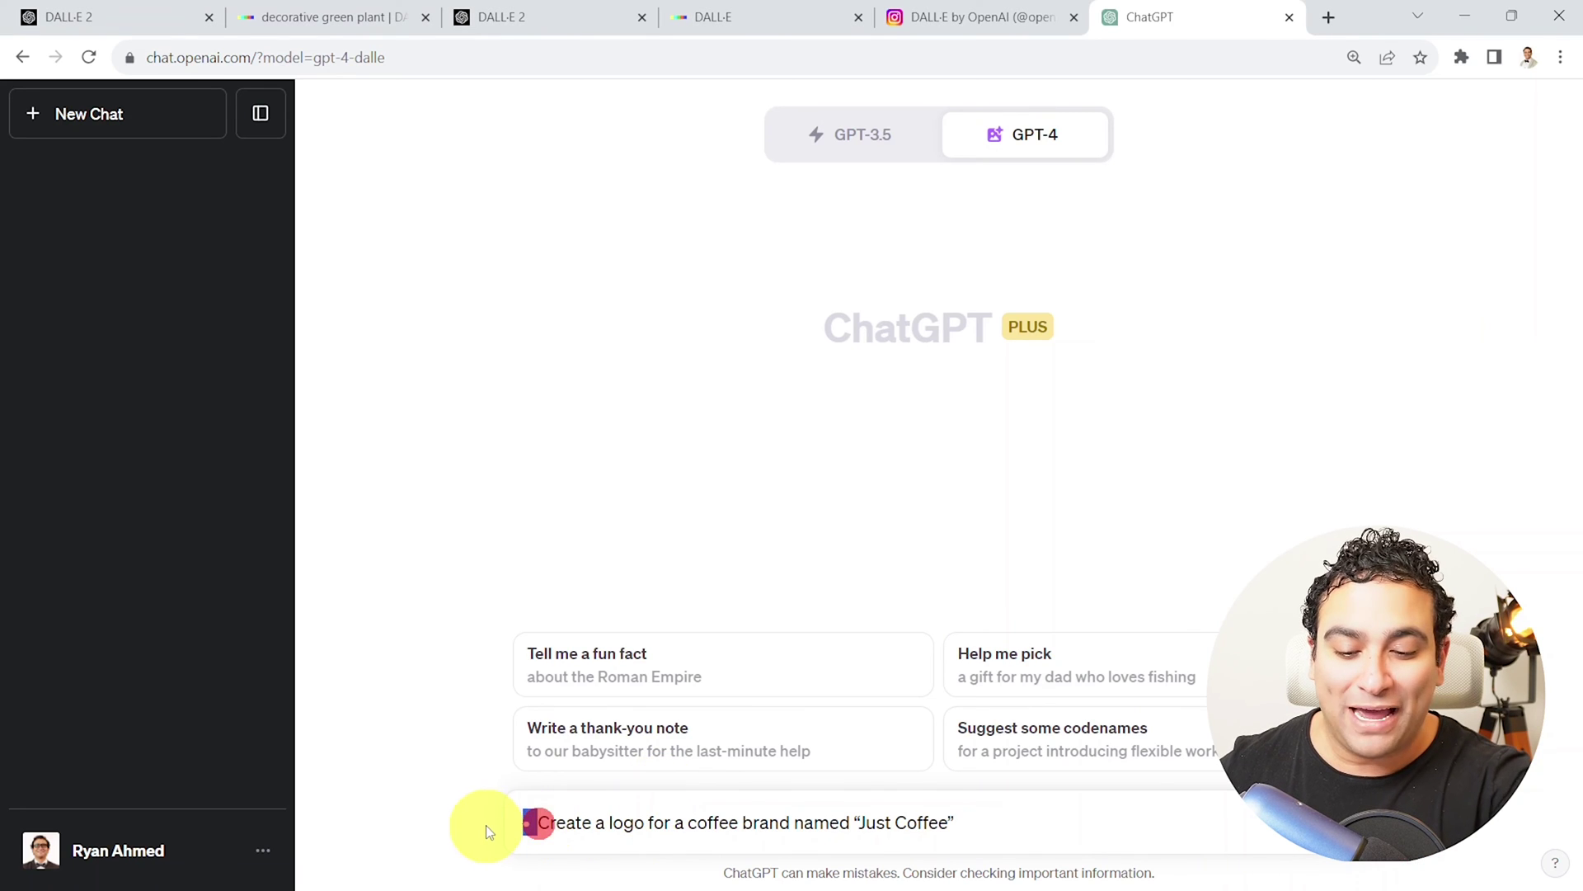
{"action": "left_click", "coordinate": [999, 830]}
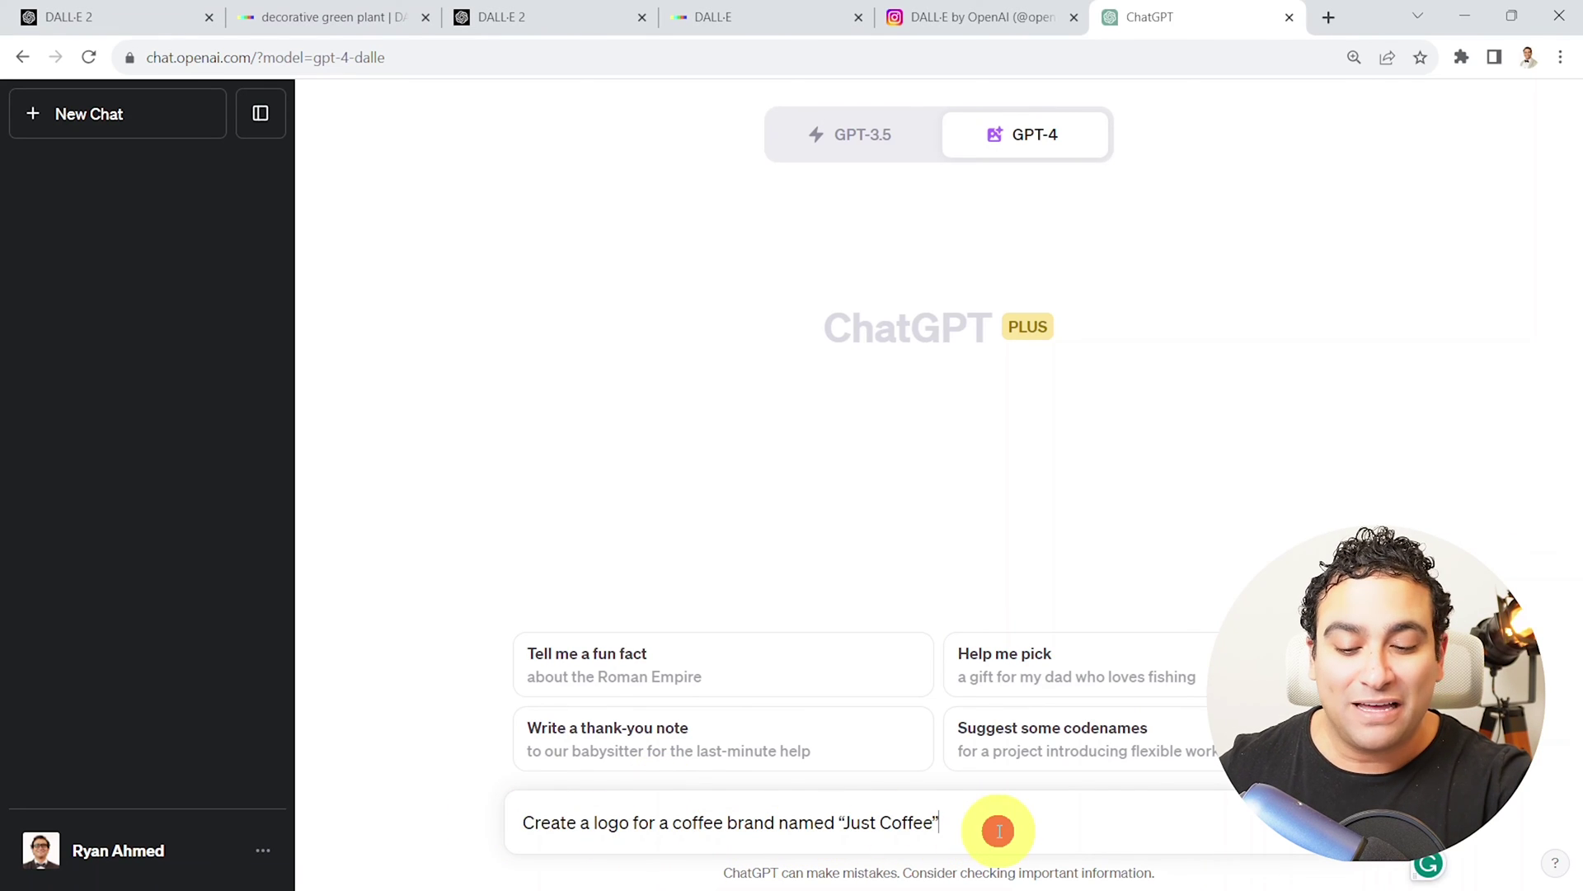
{"action": "key", "text": "Return"}
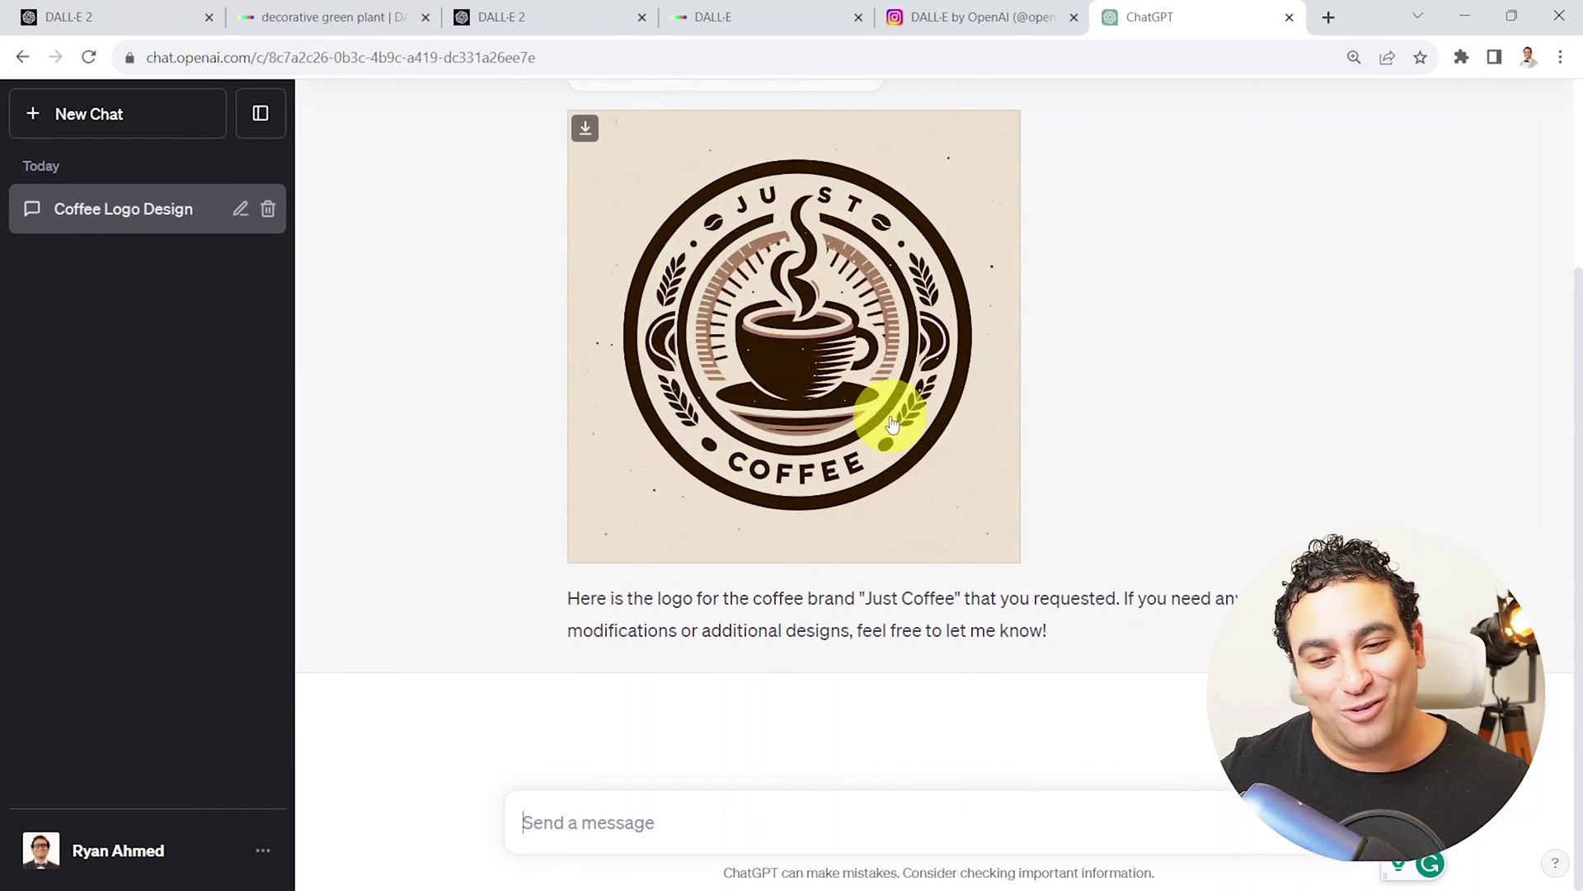
- Begin typing the follow-up 'make the colors blue and white' in the message box
{"action": "left_click_drag", "start_coordinate": [597, 600], "coordinate": [1221, 633]}
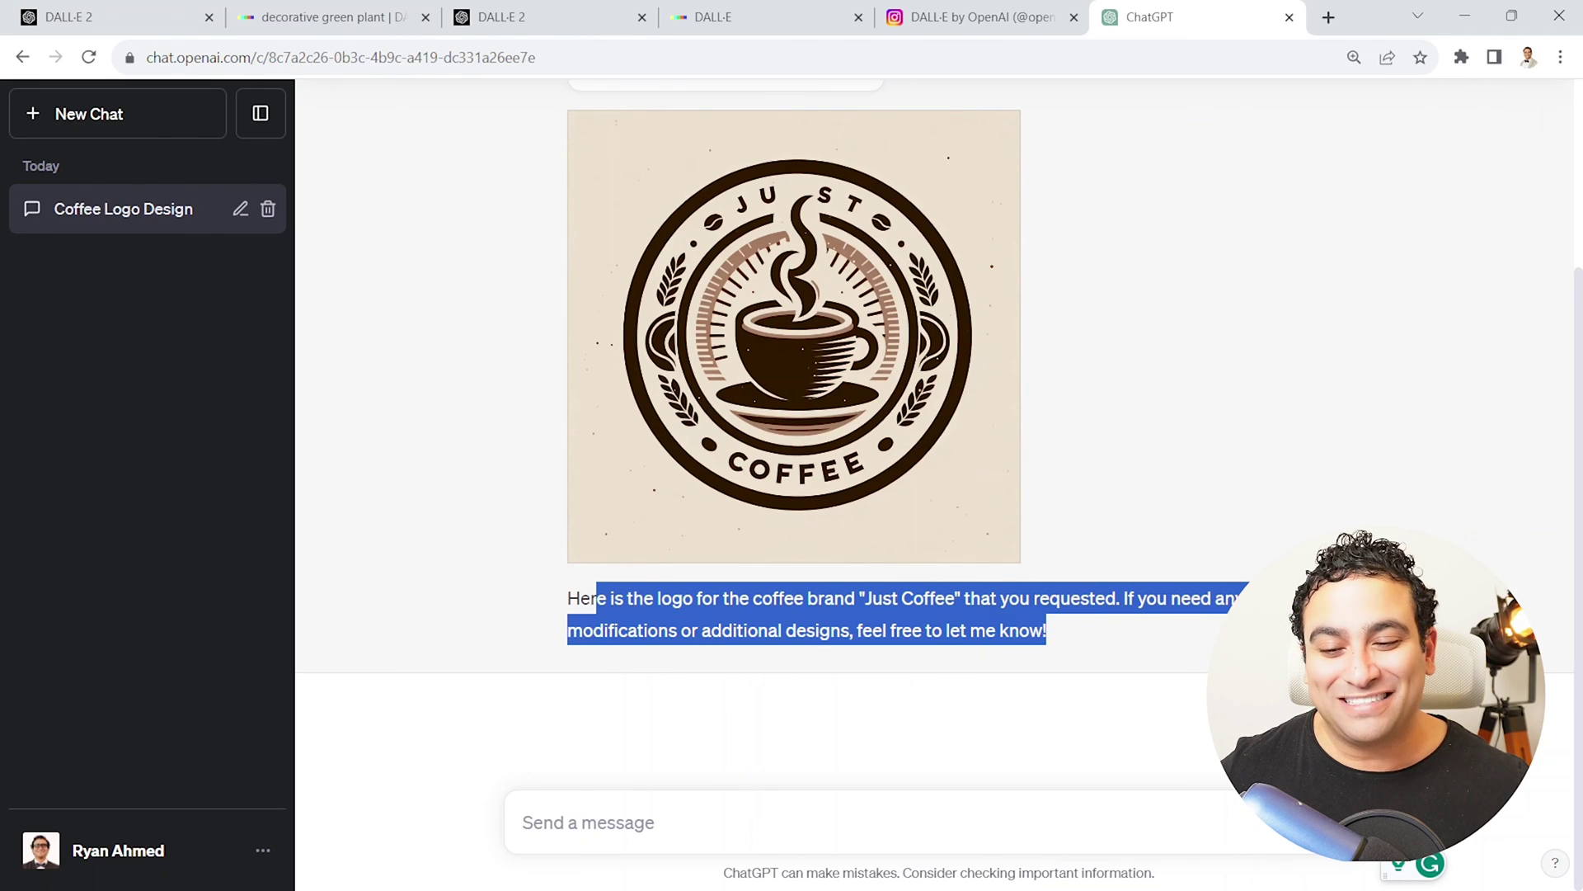
{"action": "left_click", "coordinate": [752, 818]}
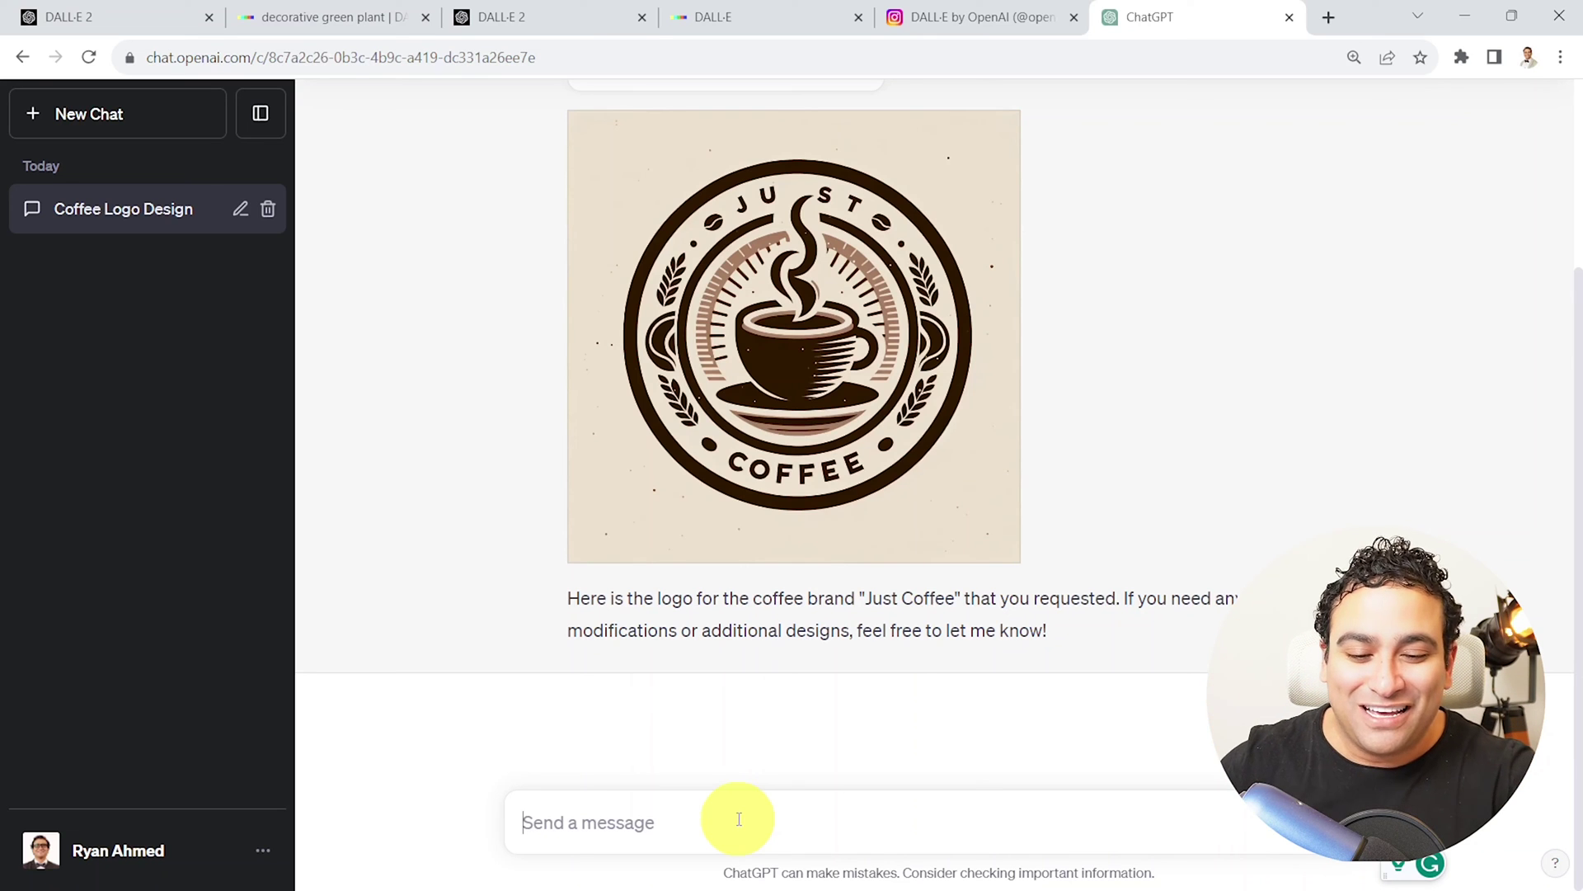
{"action": "type", "text": "mak"}
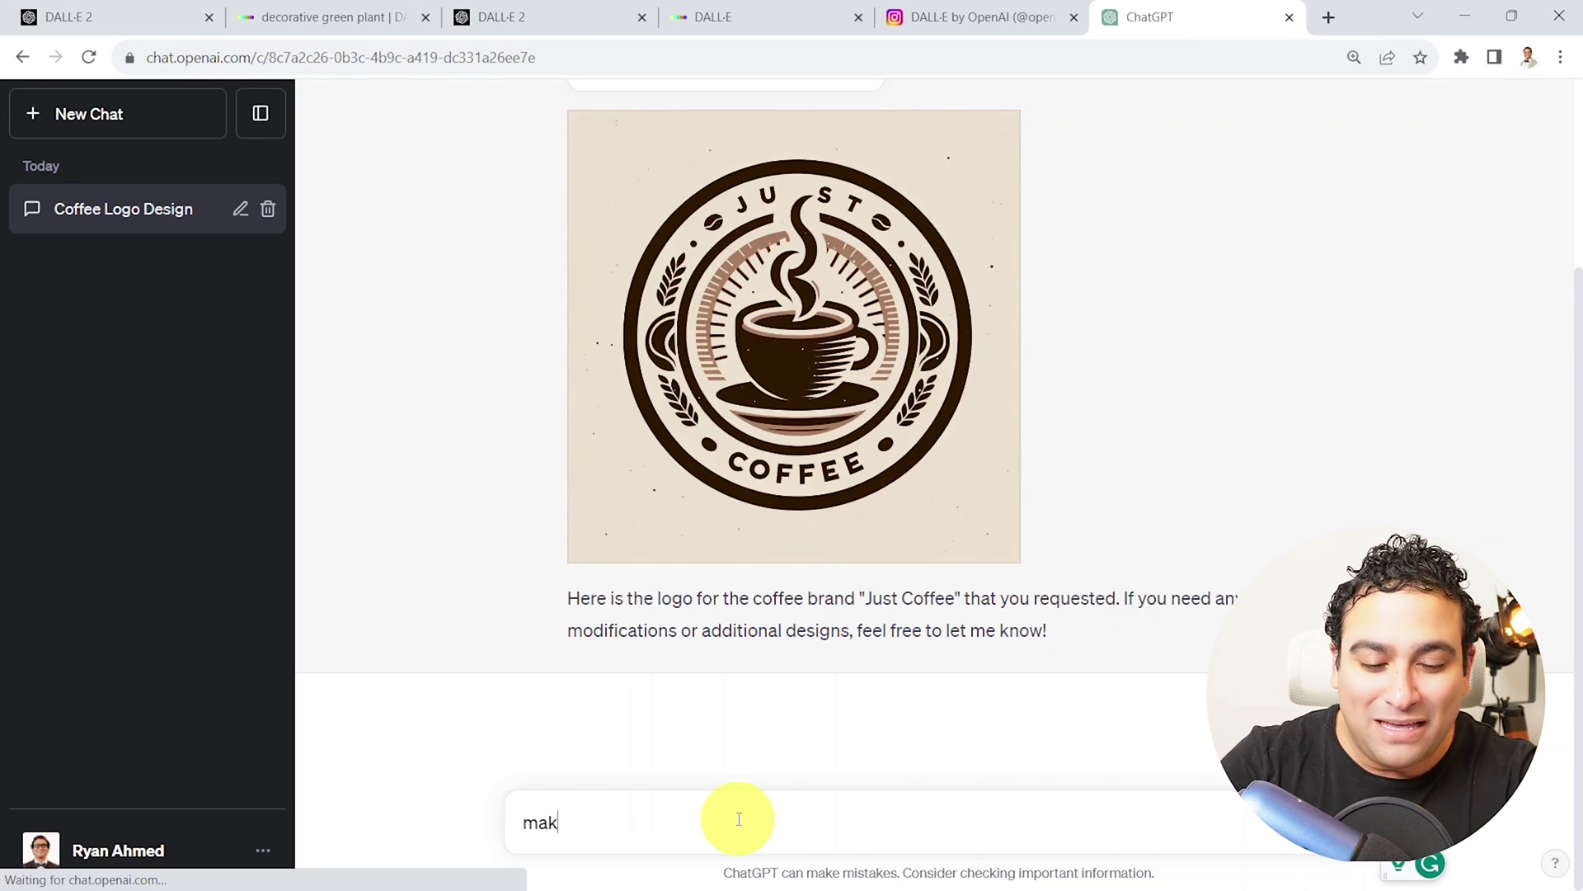
{"action": "type", "text": "e the colors blue and white"}
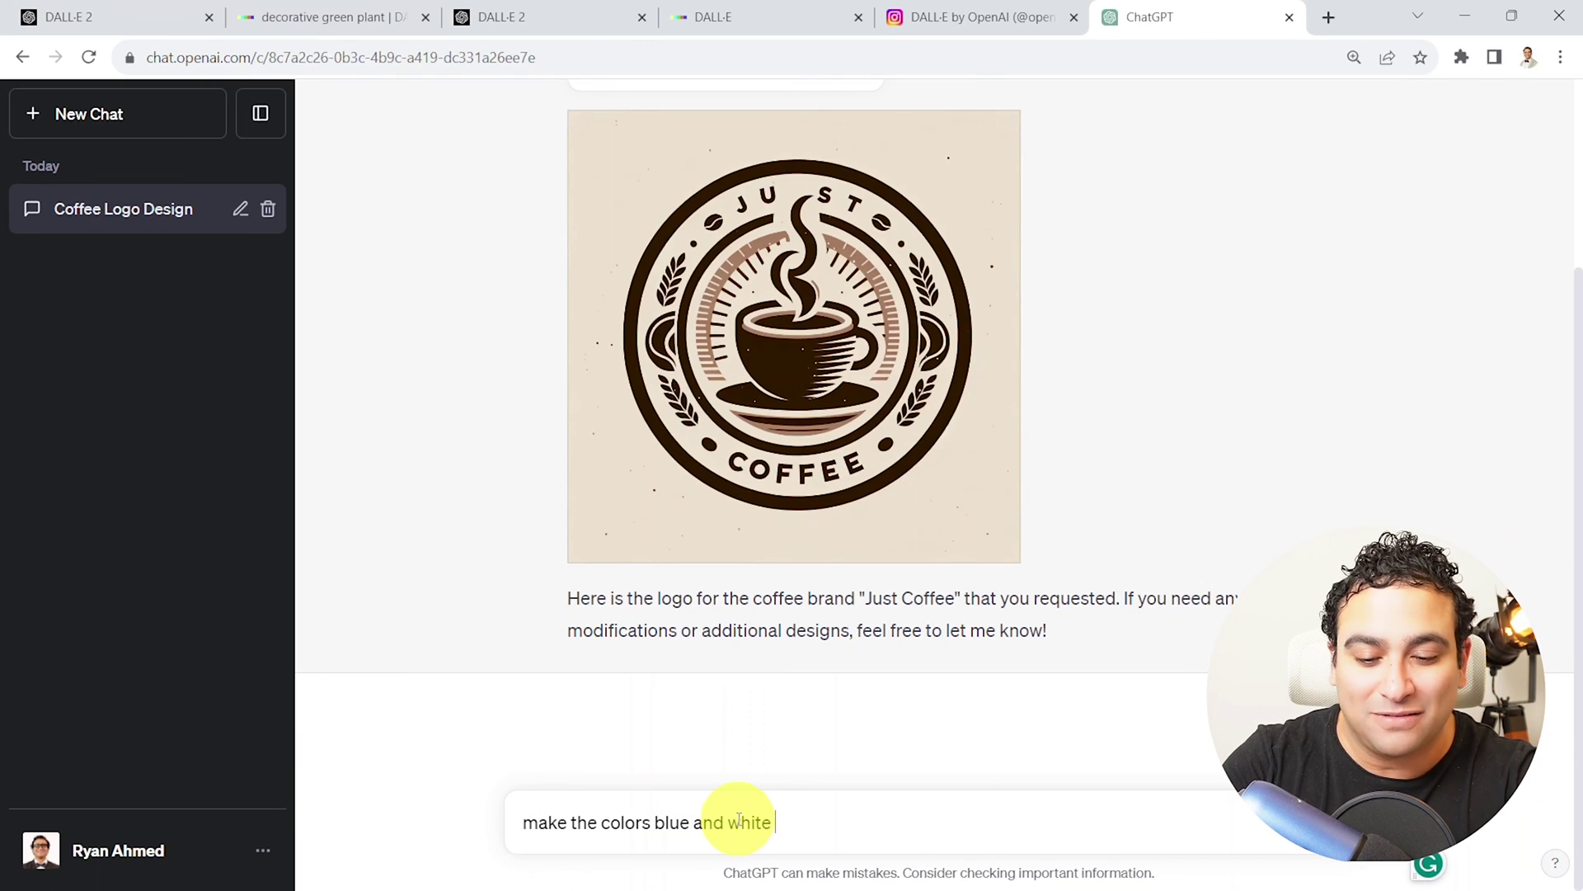
- Send the 'make the colors blue and white' recolour request to DALL·E 3
{"action": "key", "text": "Return"}
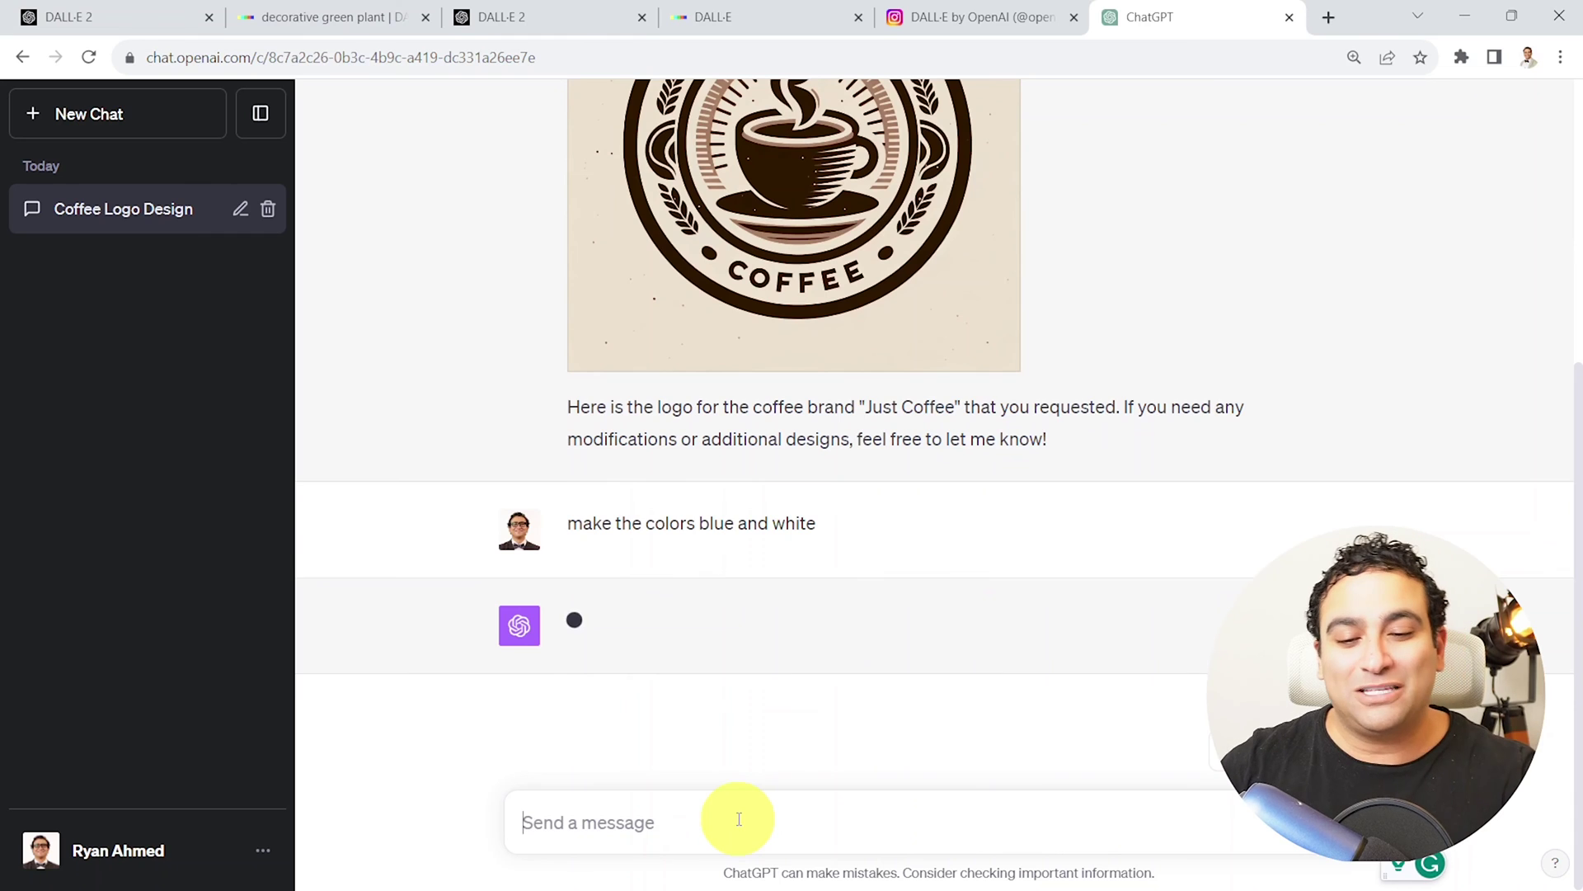